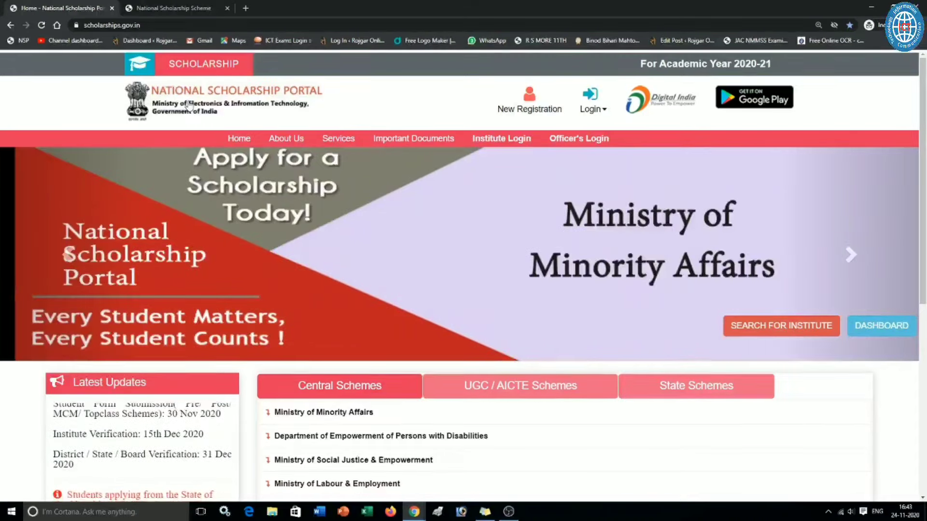
Reload the National Scholarship Portal home page using the portal logo.
left_click(189, 107)
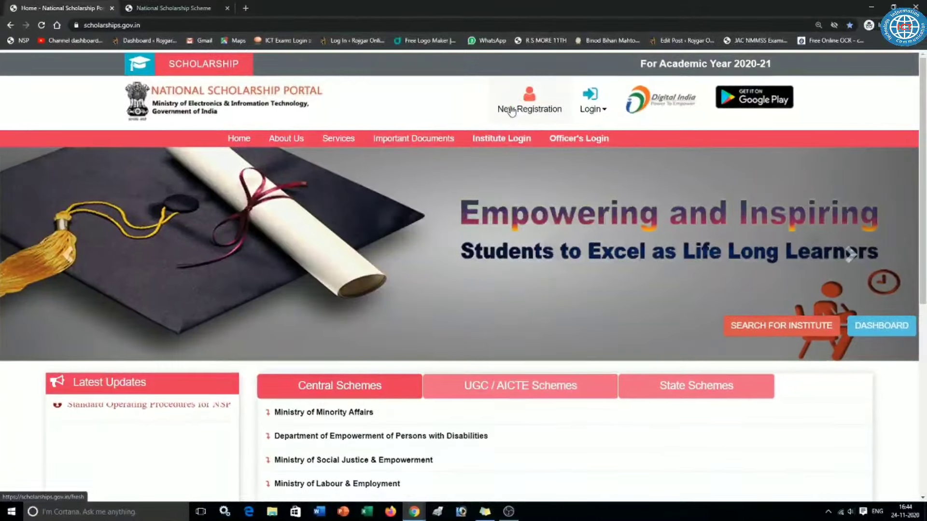
Open the fresh student registration form and scroll down to the bank details.
left_click(159, 9)
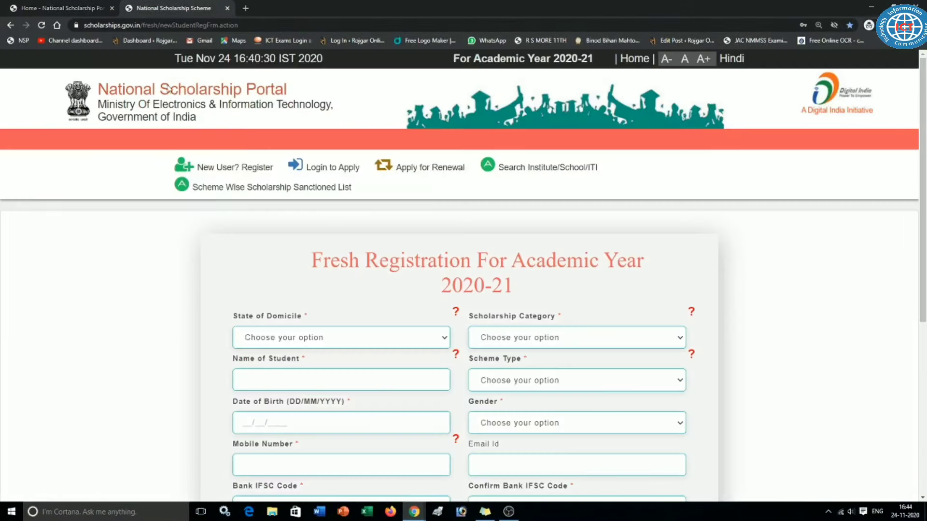
scroll(674, 225, "down", 5)
scroll(756, 224, "up", 2)
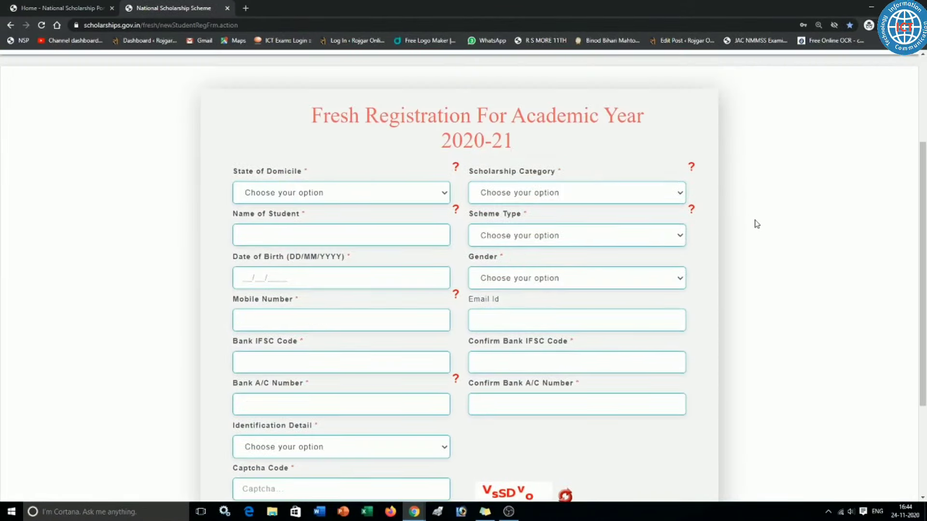
scroll(756, 224, "down", 1)
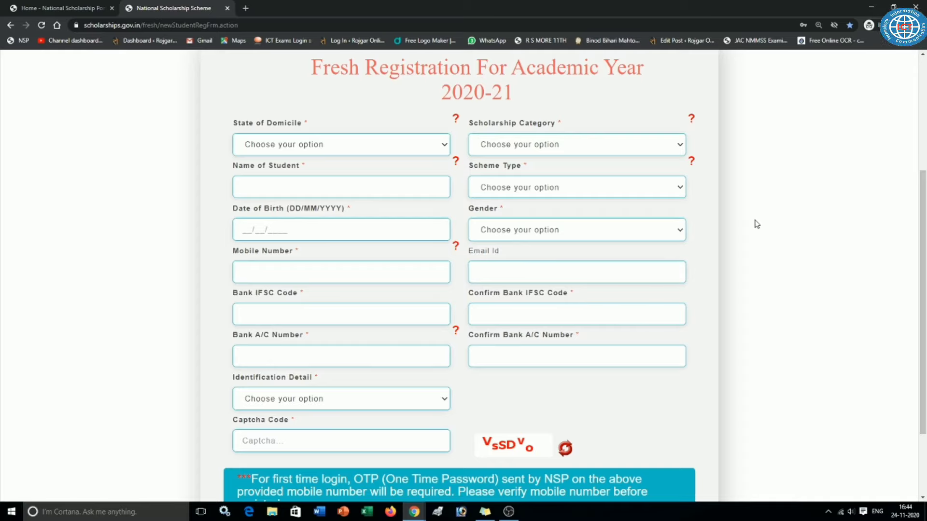
scroll(746, 227, "down", 2)
scroll(746, 239, "up", 5)
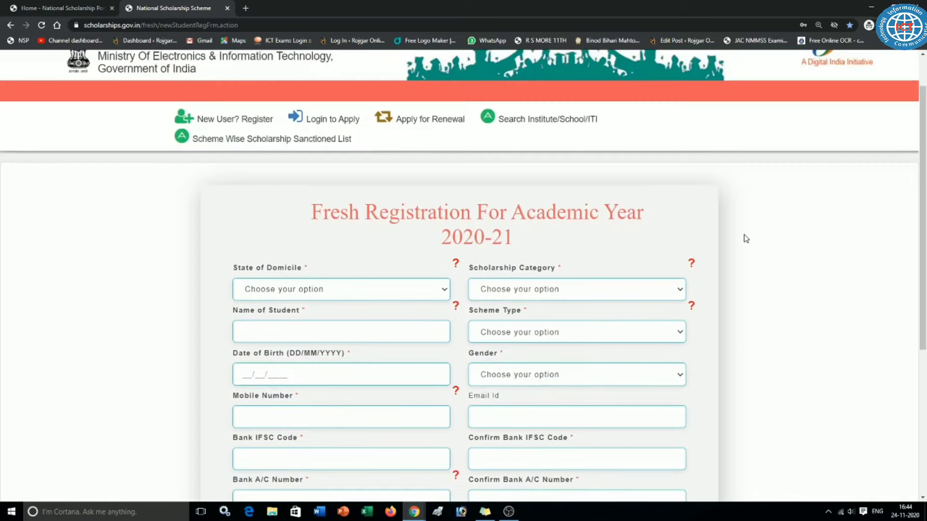
scroll(746, 238, "down", 4)
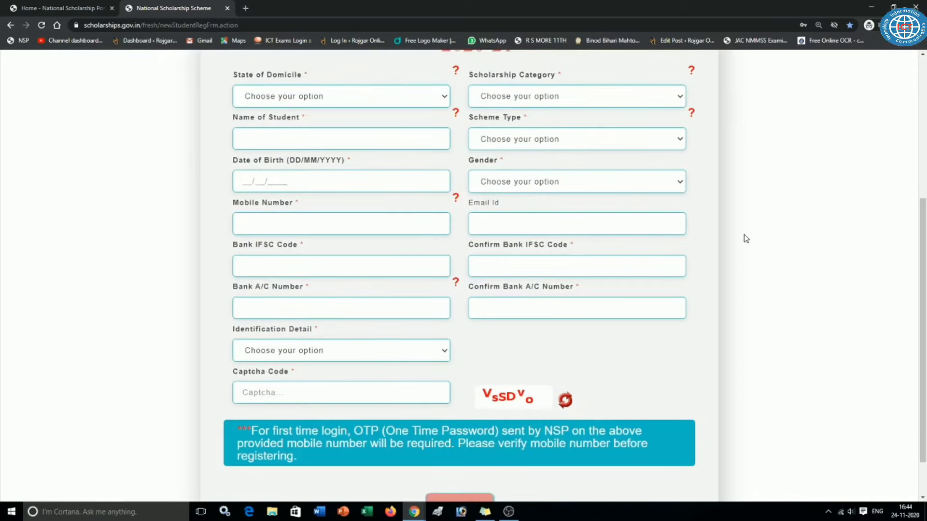
Paste the IFSC into Confirm Bank IFSC Code, check BANK OF BARODA, then change the 0 after BARB to O.
left_click(525, 267)
type("BARB0GOVDHA")
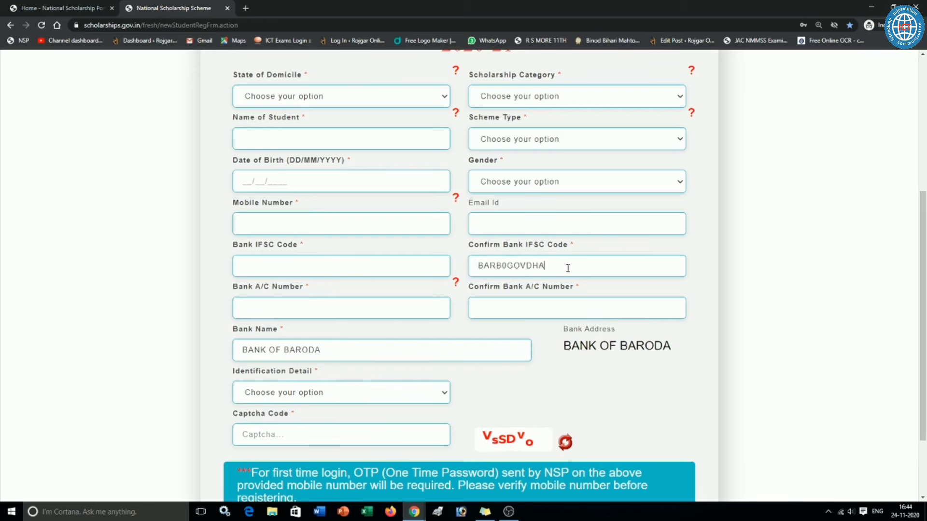
scroll(739, 307, "down", 2)
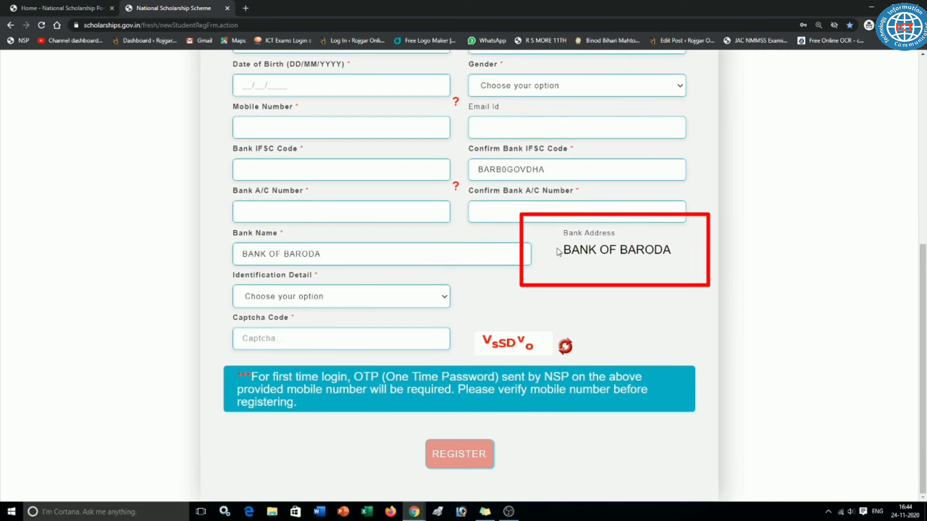
left_click_drag(561, 250, 697, 253)
left_click(698, 252)
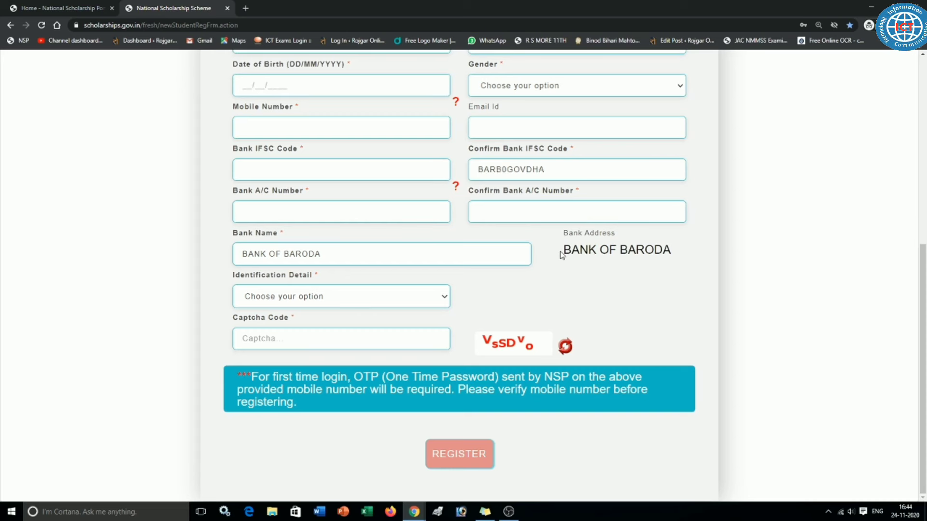
mouse_move(562, 251)
left_mouse_down()
mouse_move(654, 258)
mouse_move(687, 250)
left_mouse_up()
left_click(687, 250)
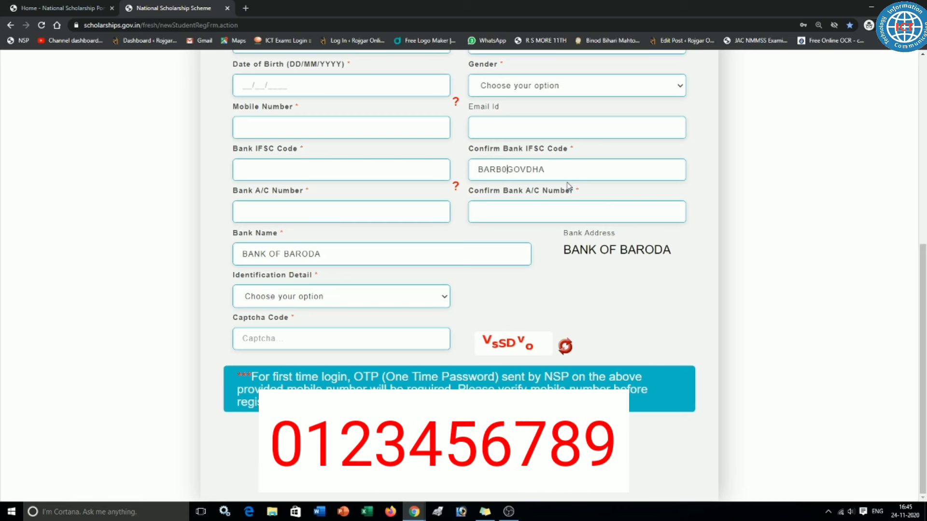
key("BackSpace")
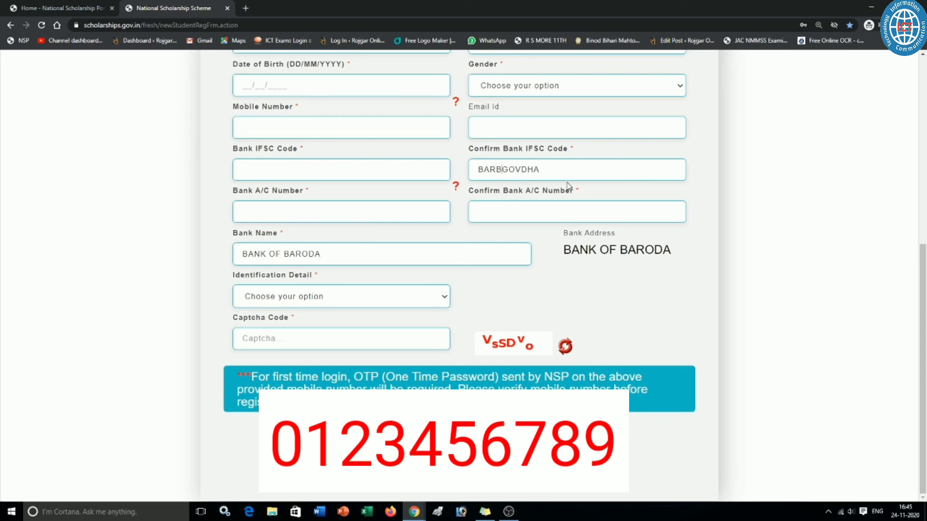
type("O")
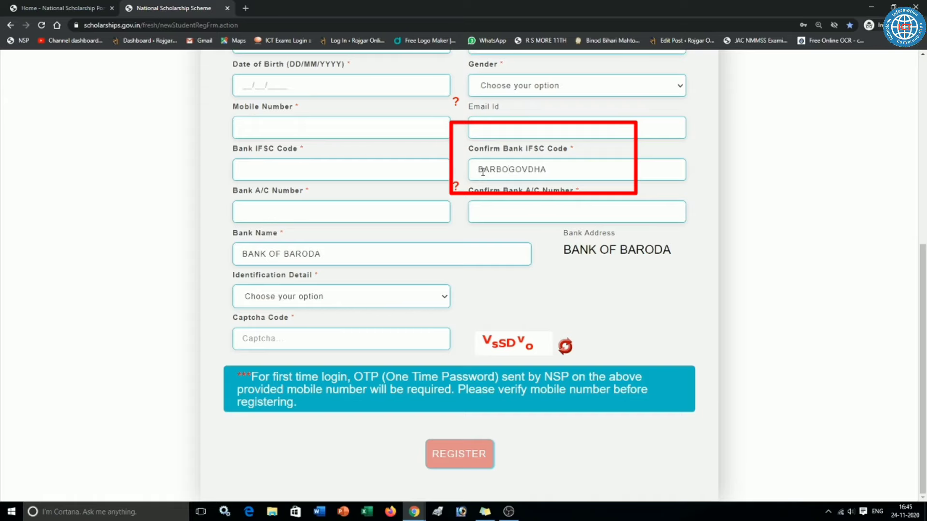
Dismiss the invalid IFSC alerts and restore the 0 after BARB so Bank Name refills.
left_click(530, 192)
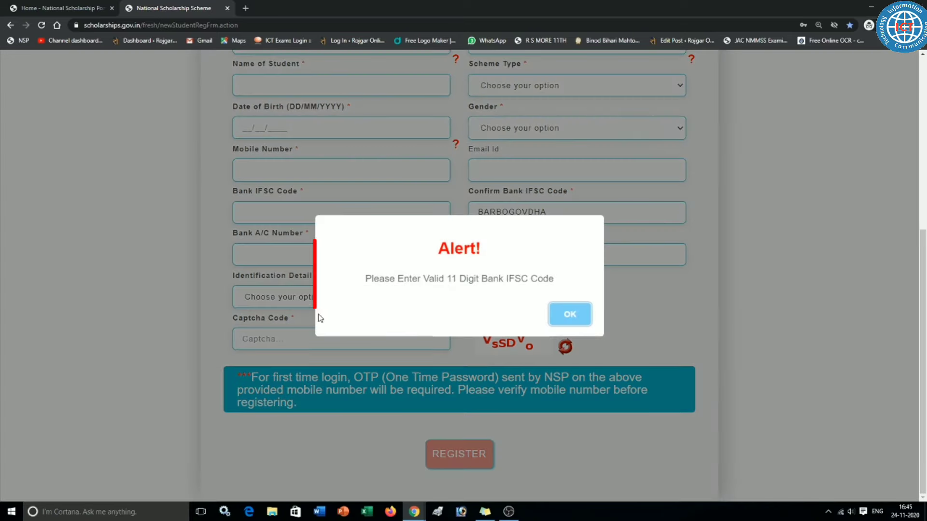
left_click(570, 315)
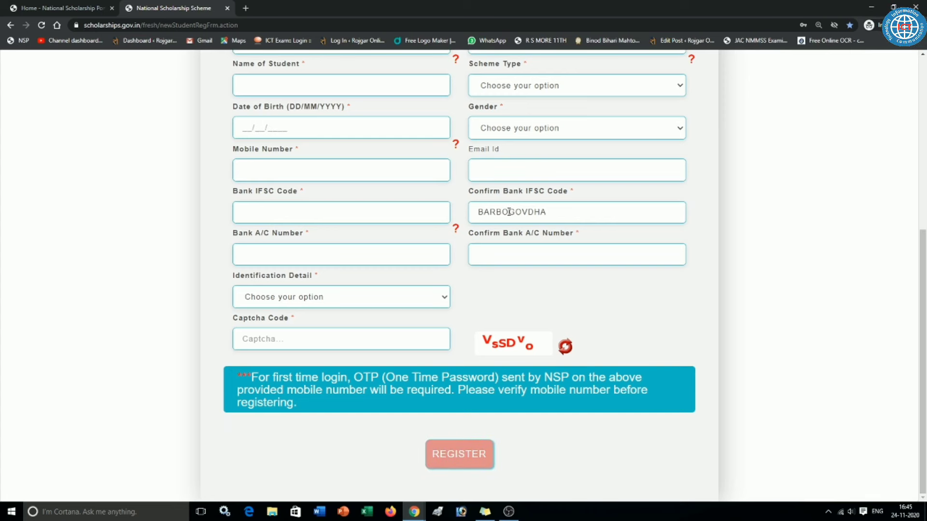
left_click(565, 296)
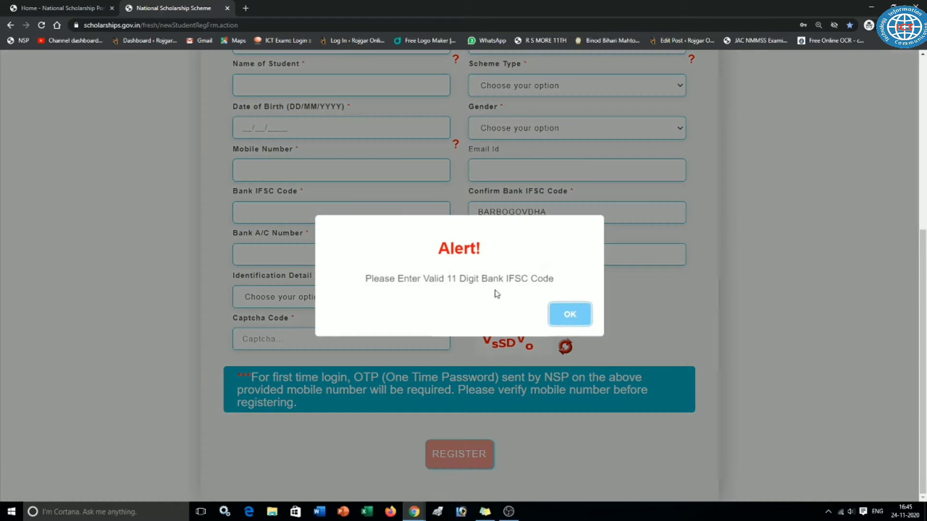
left_click(574, 311)
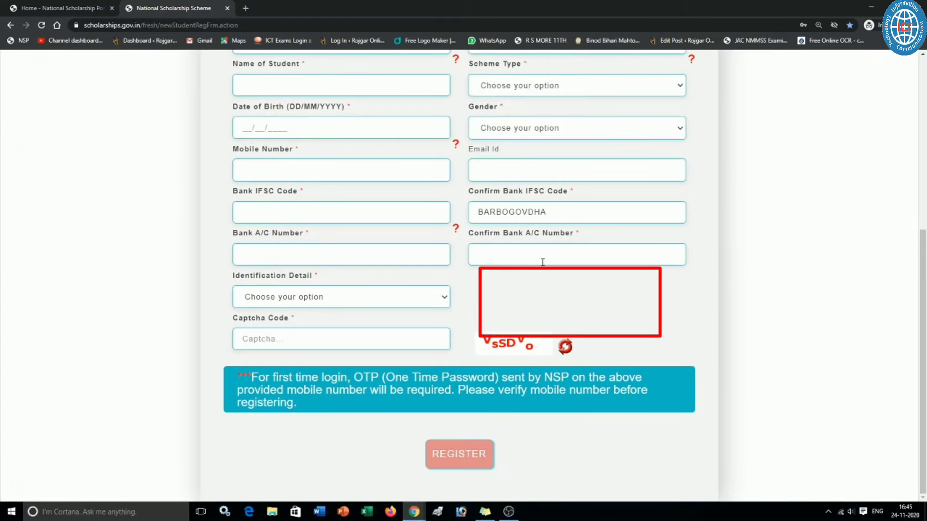
left_click(508, 216)
key("BackSpace")
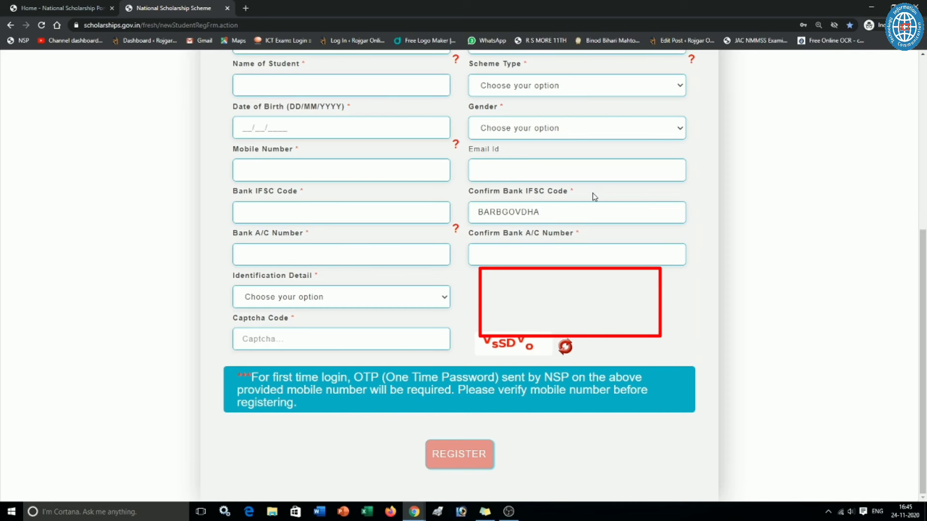
type("0")
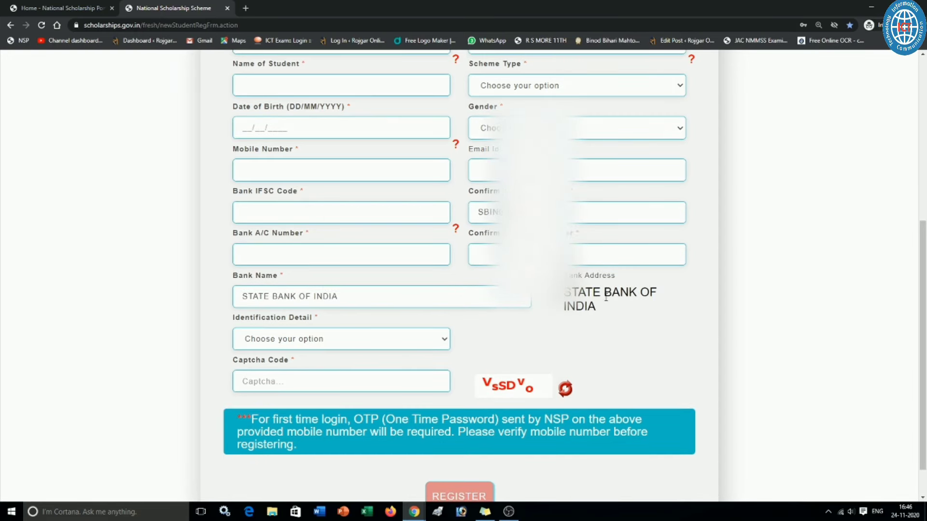
Enter 3212 in Confirm Bank A/C Number beside the STATE BANK OF INDIA details.
left_click_drag(602, 313, 567, 275)
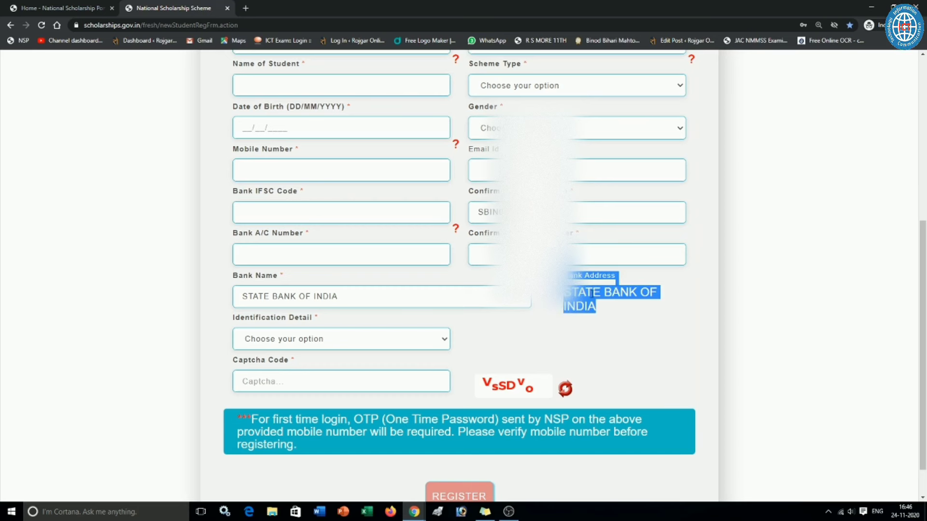
left_click(572, 275)
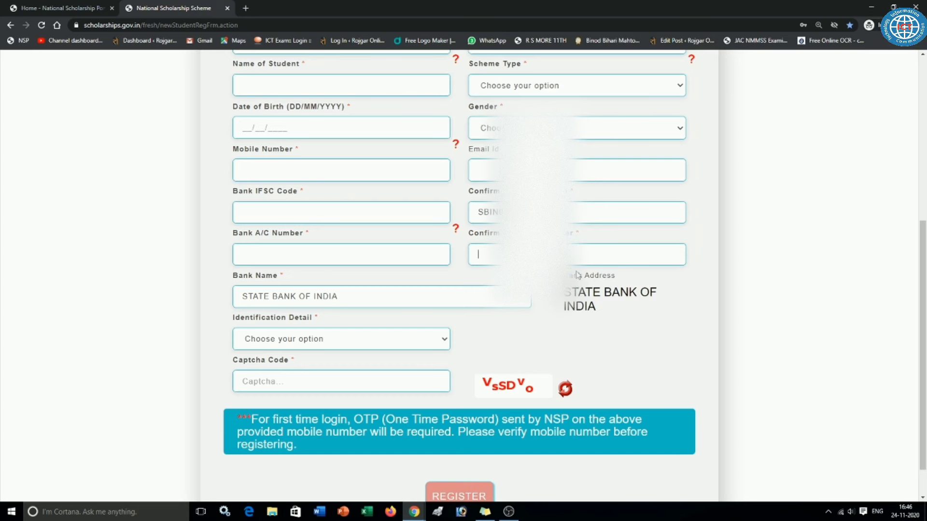
type("3212")
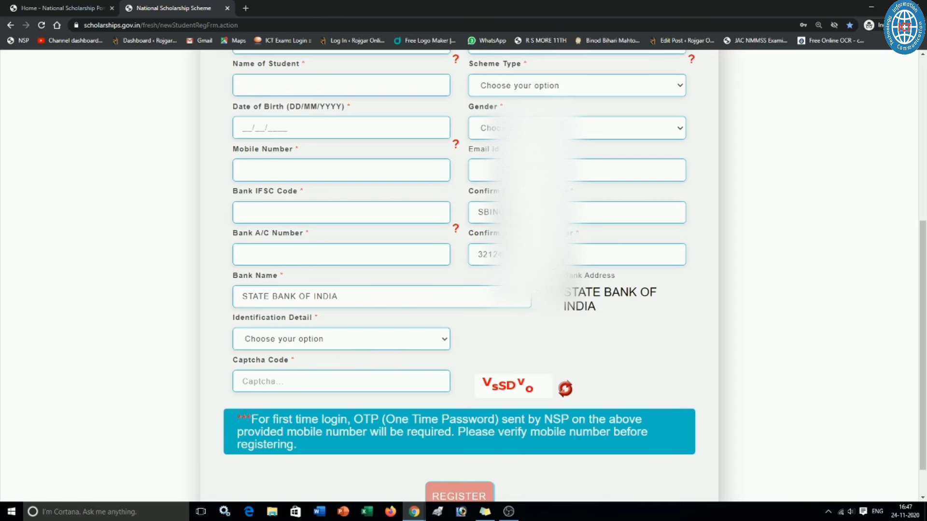
scroll(457, 464, "down", 1)
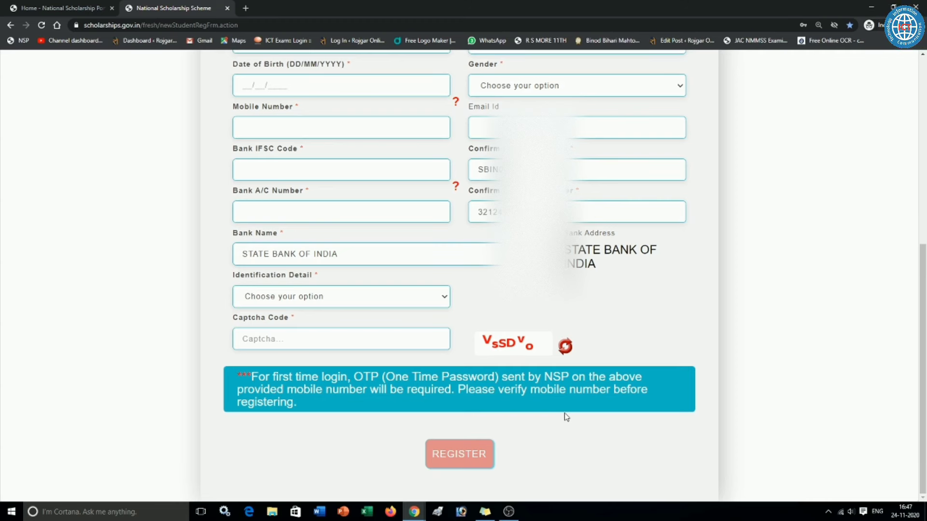
scroll(564, 415, "up", 3)
scroll(558, 399, "down", 3)
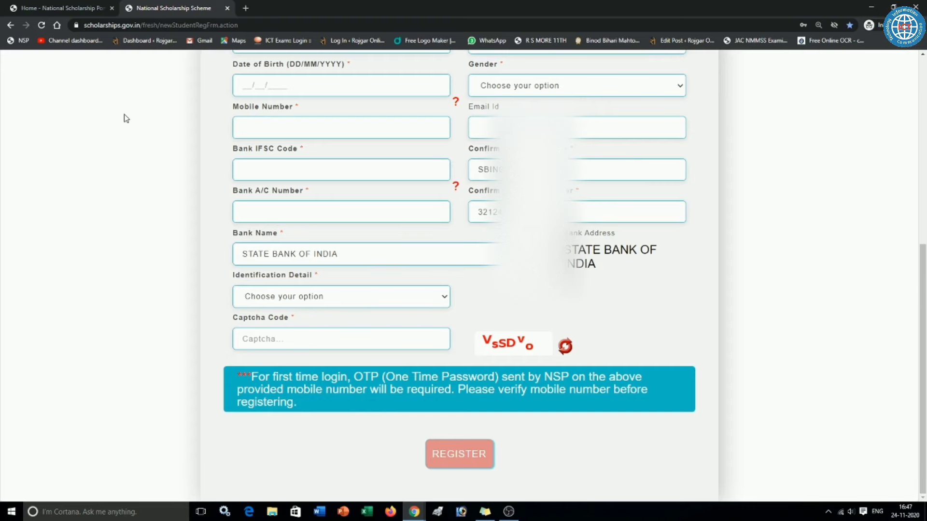
Reload the registration page and return to the NSP home page via the bookmark.
key("F5")
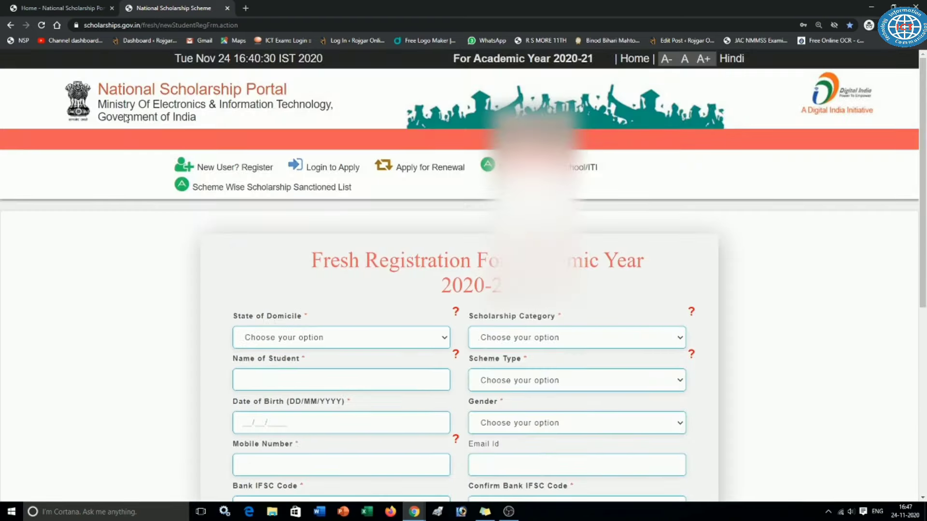
left_click(28, 42)
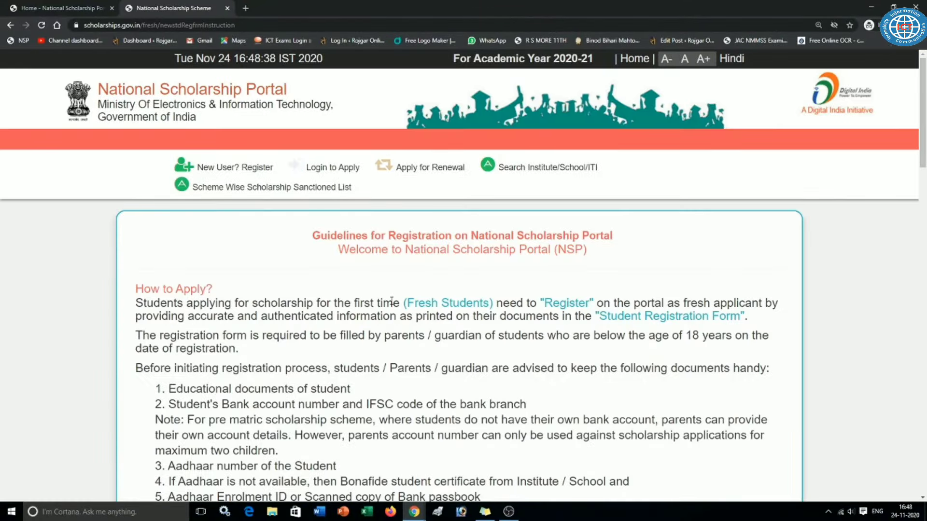
Tick the guidelines, multiple-applications and bank-details declarations, then continue to the registration form.
scroll(392, 300, "down", 20)
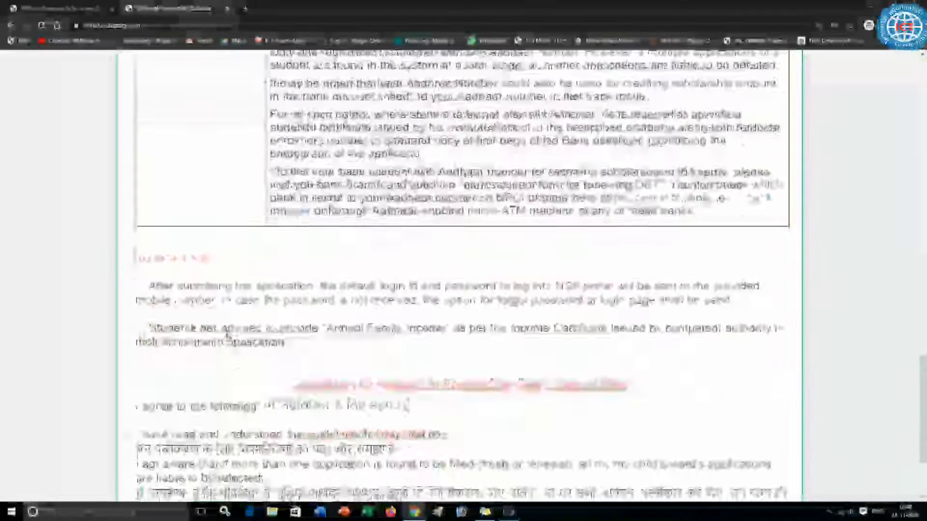
scroll(228, 336, "down", 3)
left_click(127, 319)
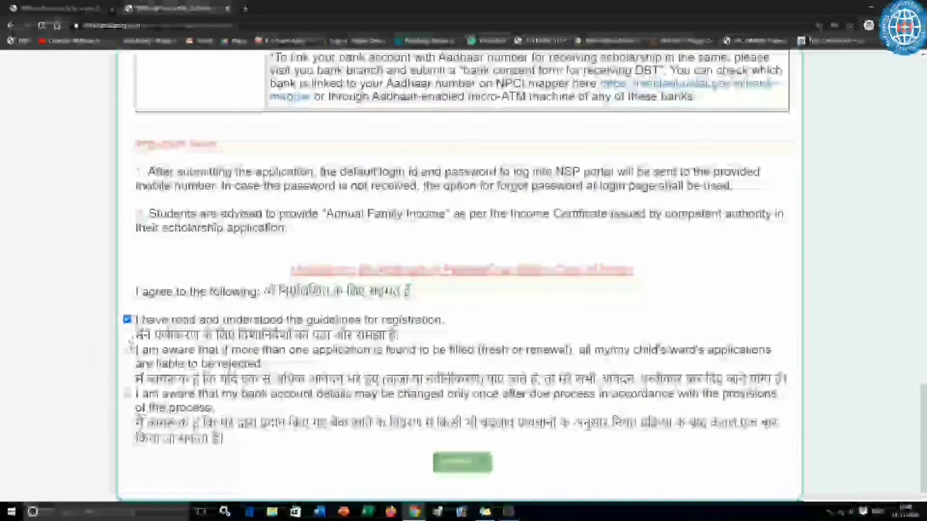
left_click(127, 349)
left_click(134, 394)
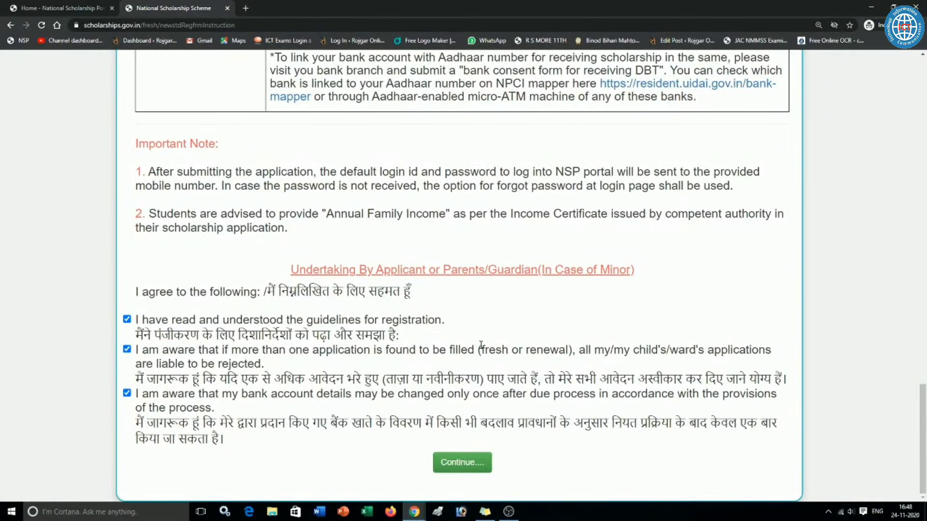
left_click(457, 462)
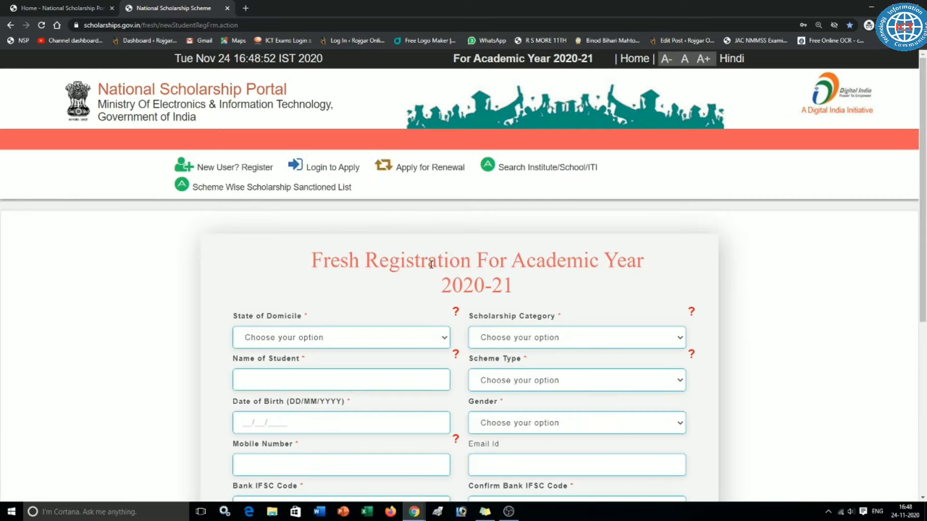
Look over the blank form, opening the State of Domicile list without choosing a state.
scroll(431, 264, "down", 2)
scroll(431, 265, "down", 1)
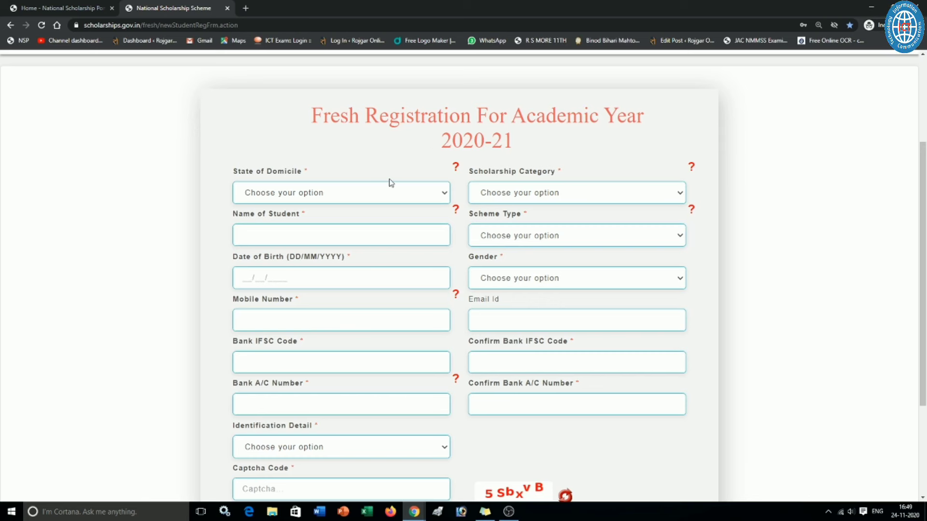
left_click_drag(526, 149, 356, 148)
left_click(376, 157)
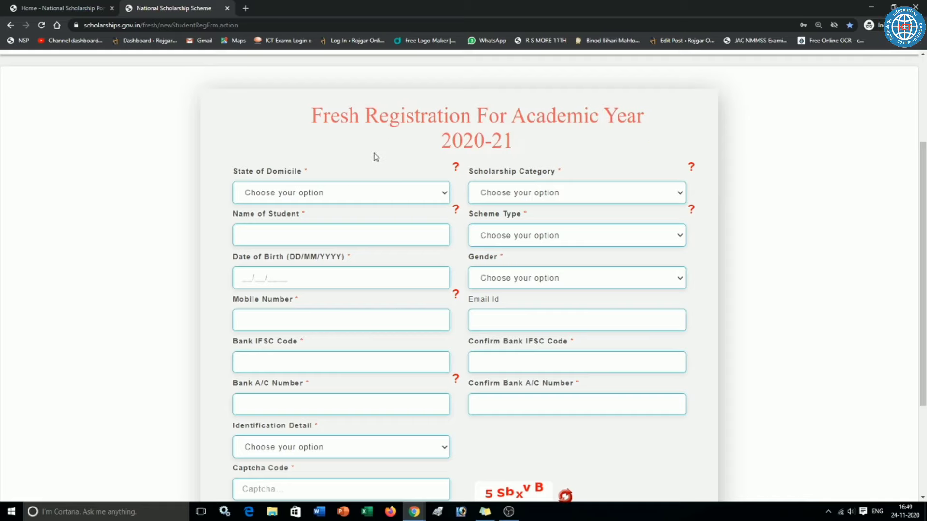
left_click(331, 192)
left_click(414, 163)
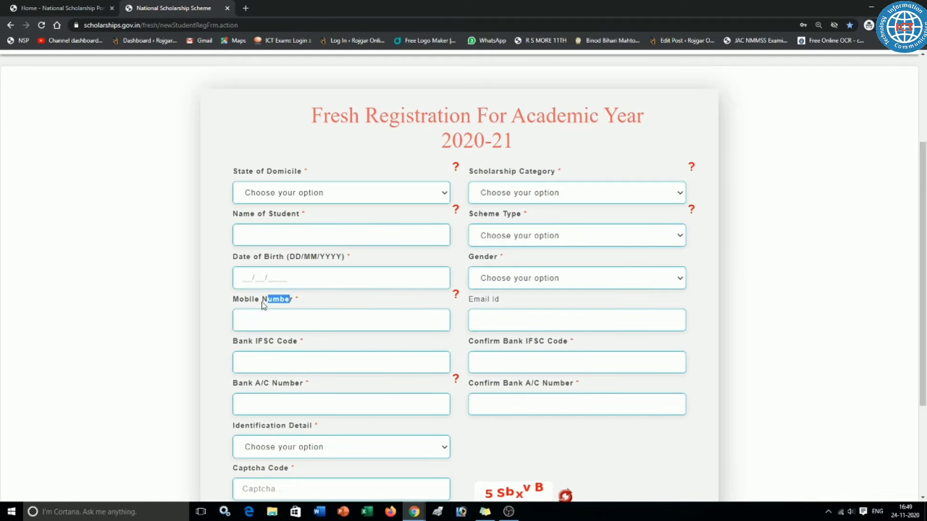
left_click_drag(263, 305, 234, 303)
left_click(446, 305)
scroll(502, 311, "down", 3)
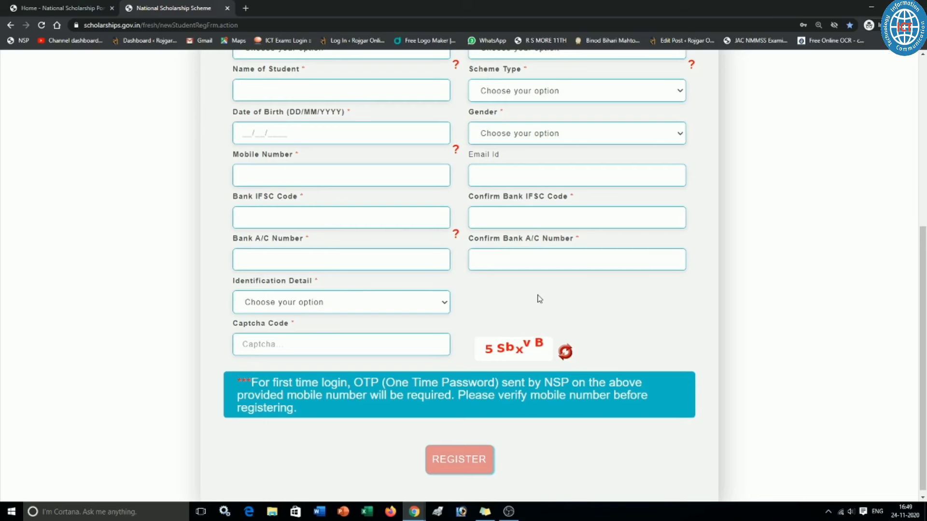
Choose Bank A/C Number as Identification Detail, dismiss the date-of-birth alert, and return to the form's top.
left_click(337, 304)
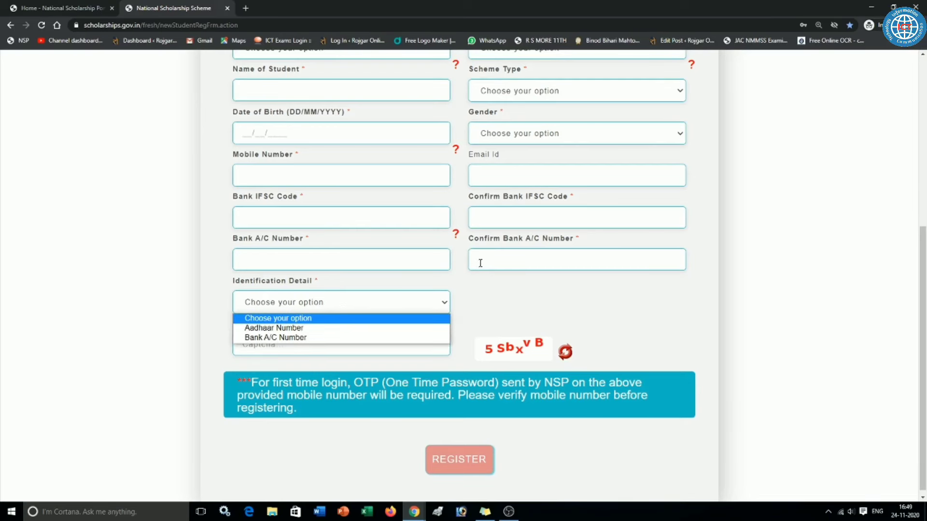
left_click(505, 260)
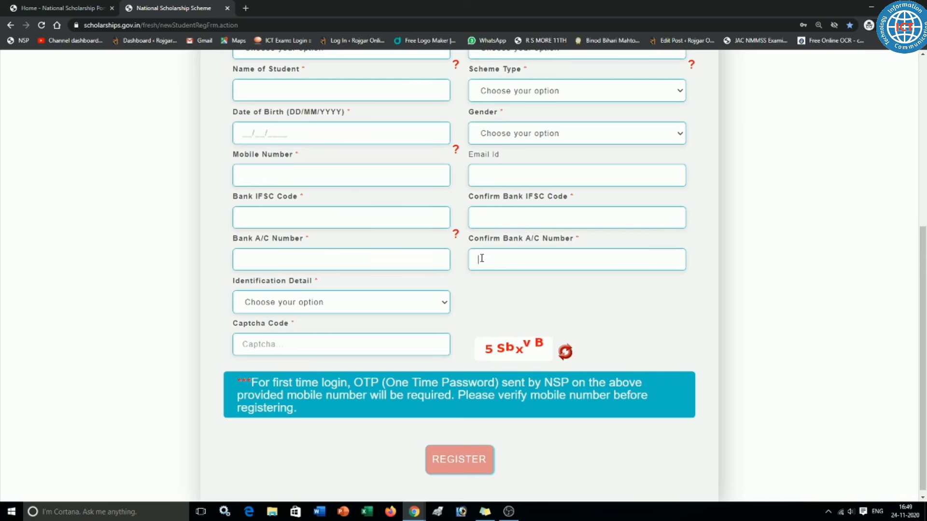
left_click(303, 313)
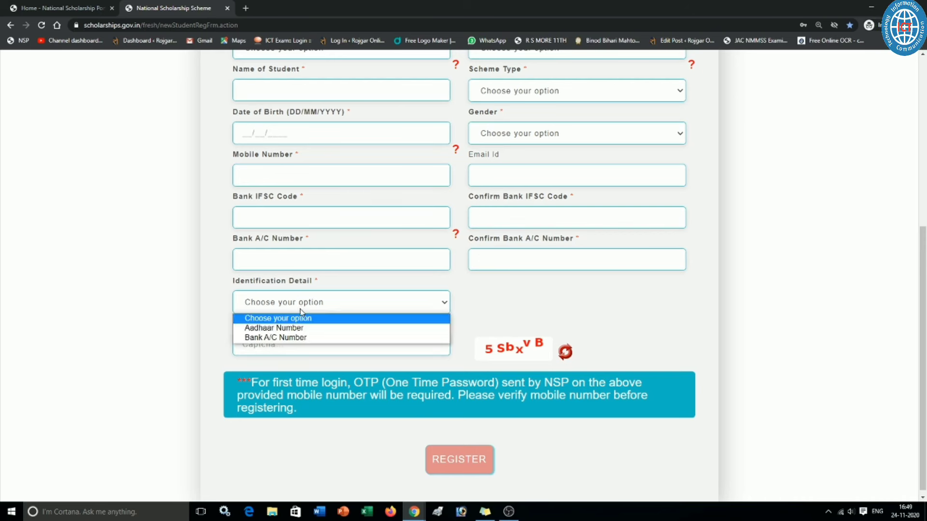
left_click(316, 338)
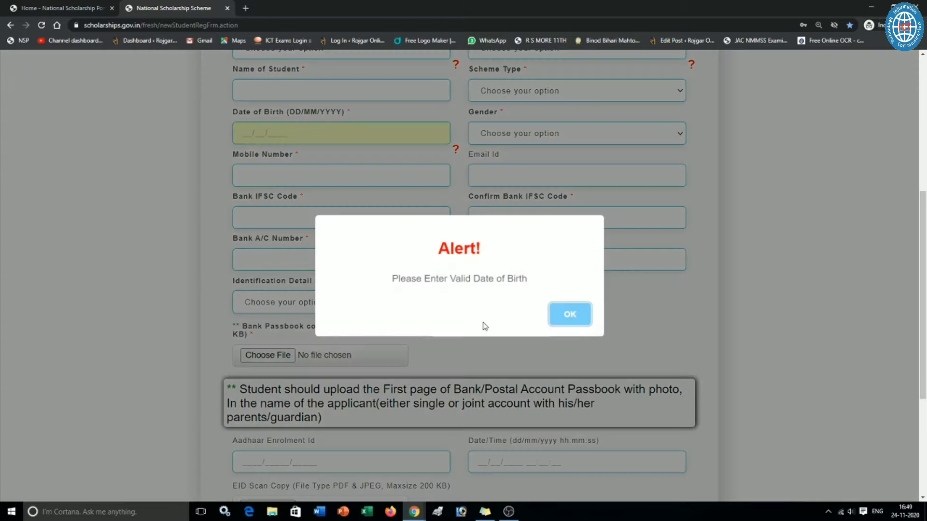
left_click(584, 321)
scroll(508, 335, "down", 4)
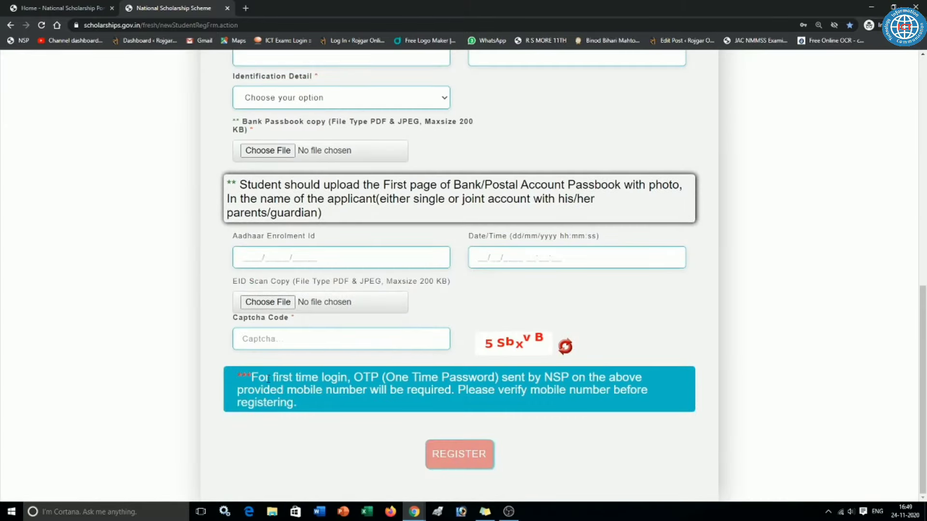
scroll(477, 329, "up", 1)
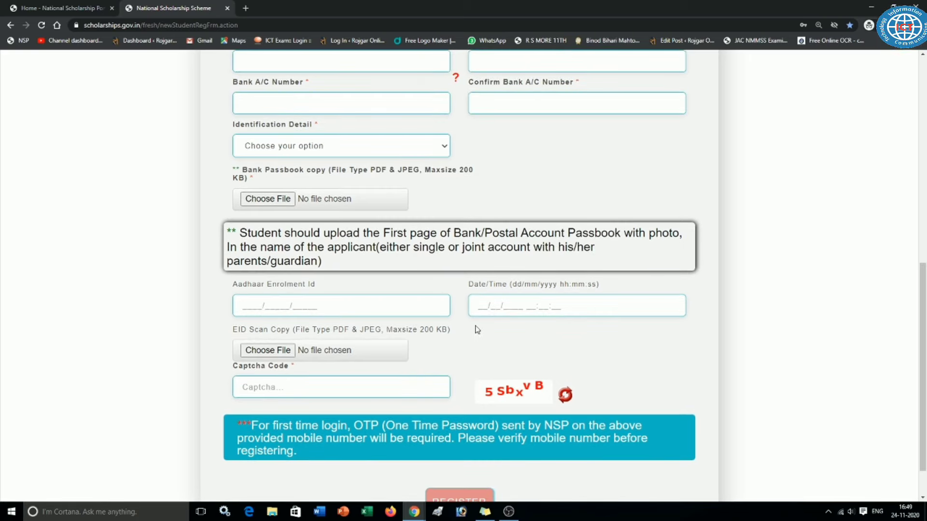
left_click(284, 145)
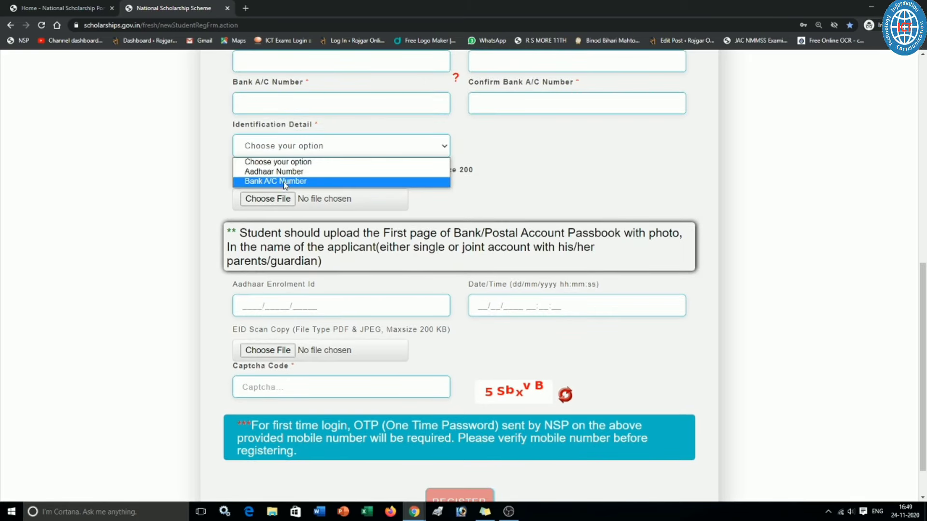
left_click(187, 315)
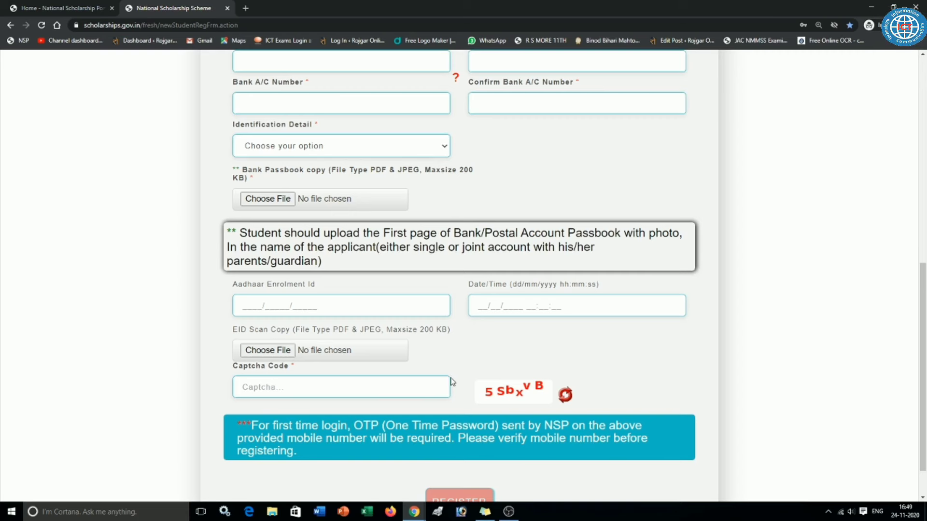
scroll(453, 381, "up", 2)
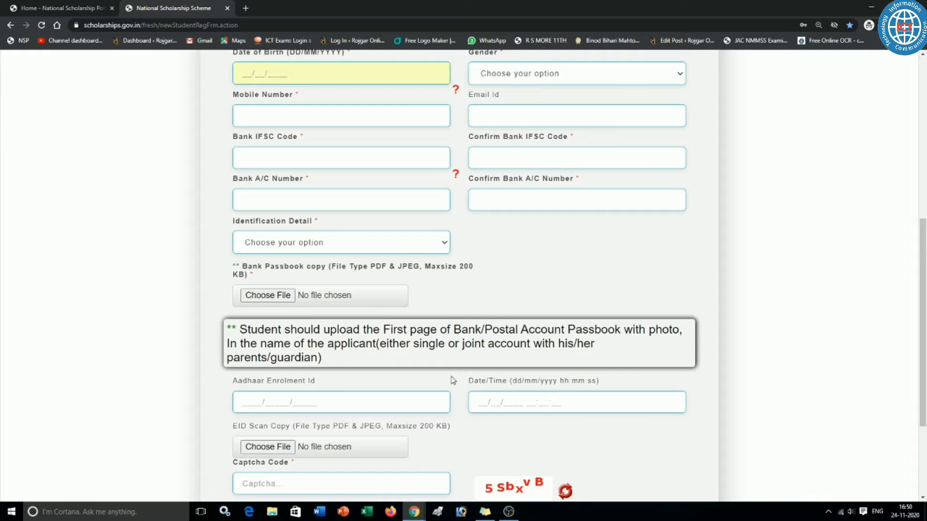
scroll(453, 380, "up", 7)
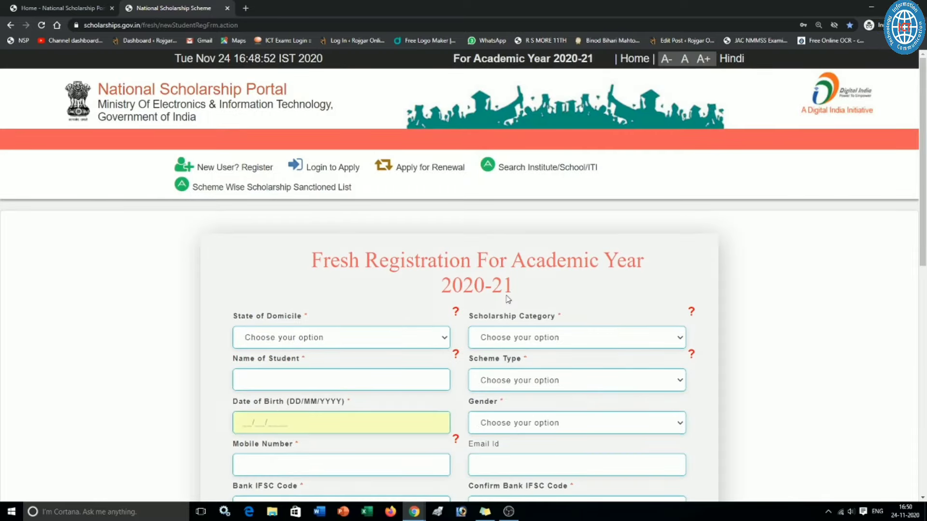
Open the Login for Fresh Application page, then go back to the portal home tab.
left_click(332, 167)
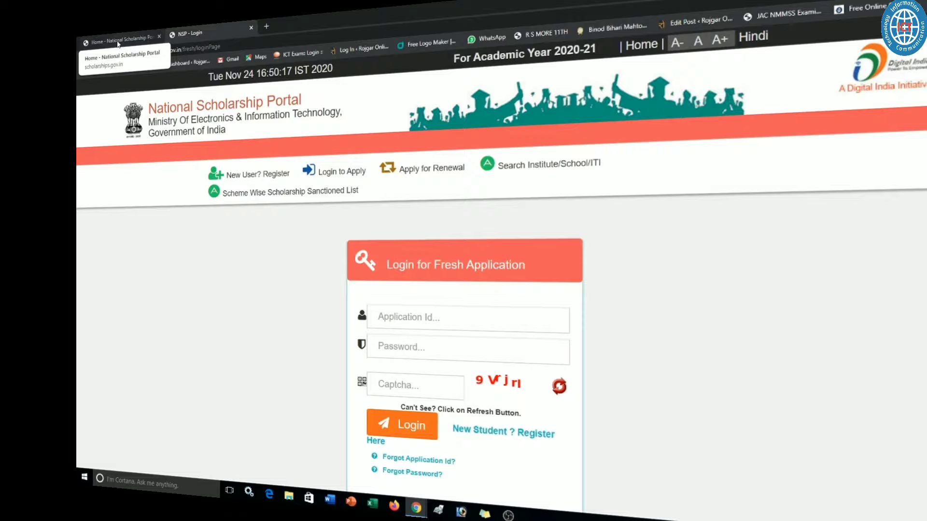
left_click(118, 43)
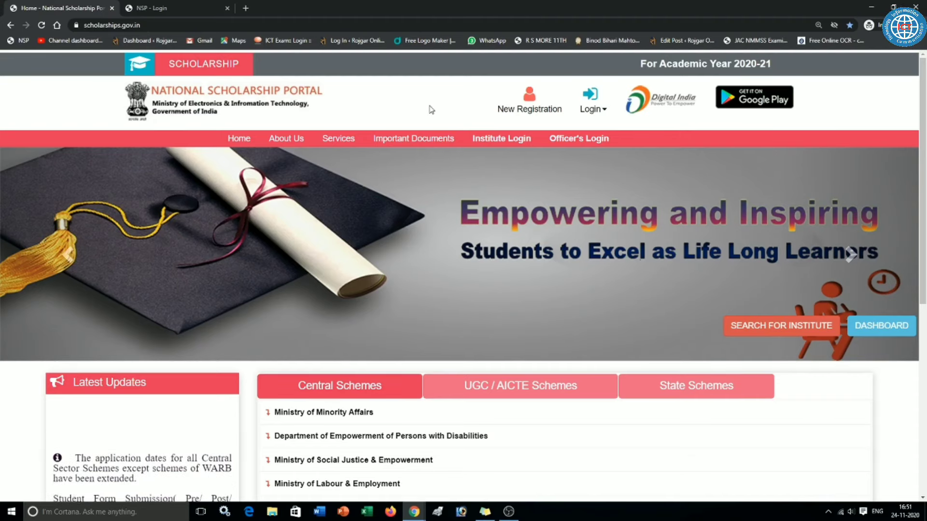
Go to the Renewal 2020-21 login page from the year-wise login choices.
left_click(599, 108)
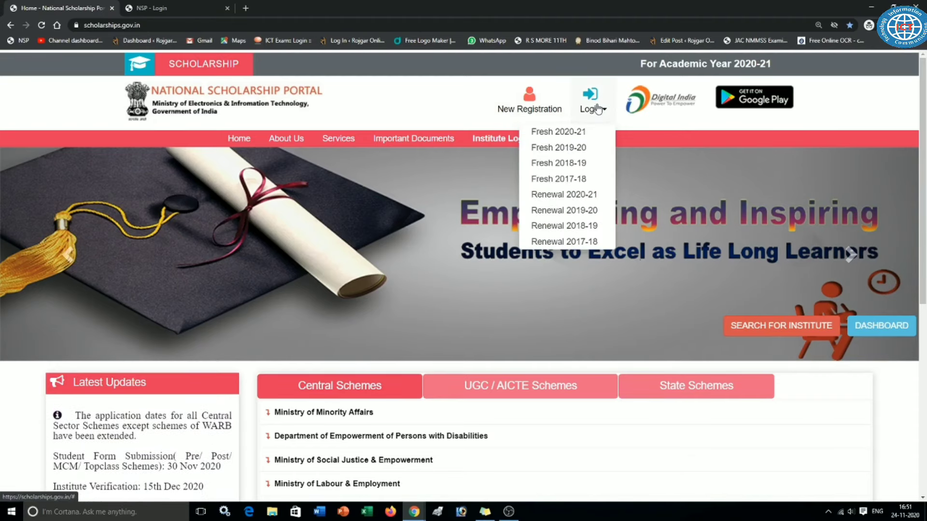
left_click(561, 198)
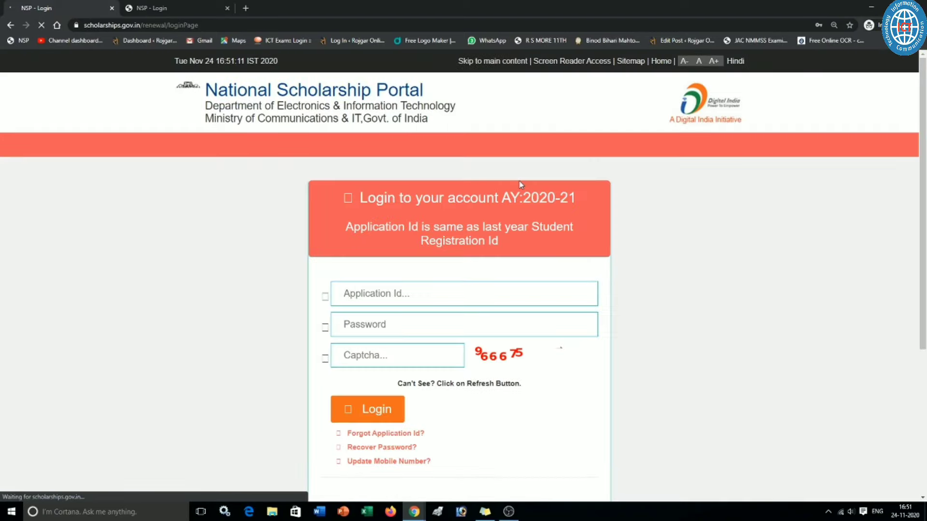
scroll(367, 150, "down", 3)
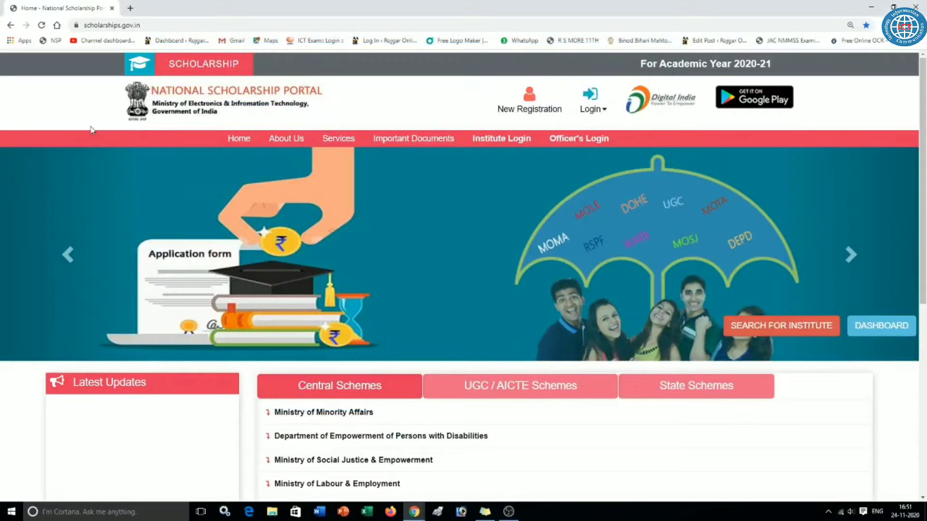
left_click(591, 109)
left_click(584, 195)
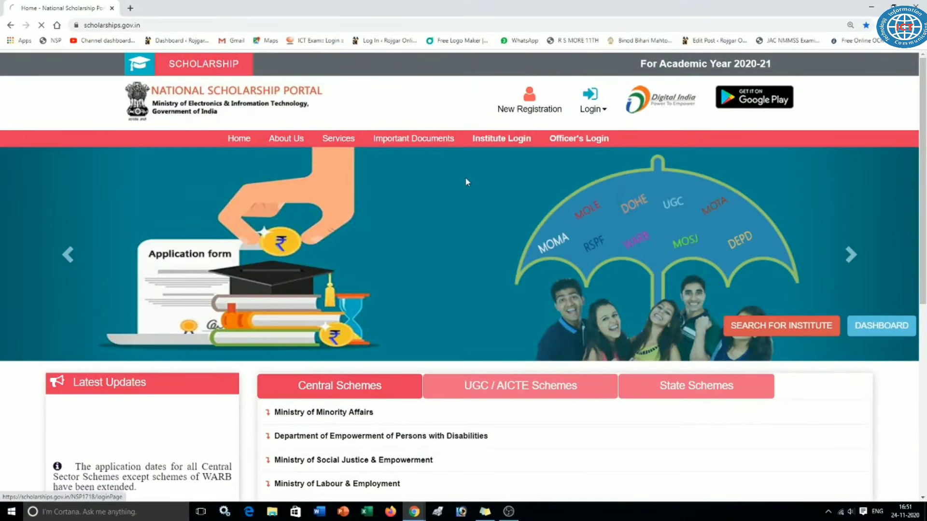
scroll(471, 178, "down", 5)
Enter captcha 644952 and log in to the renewal account.
left_click(387, 134)
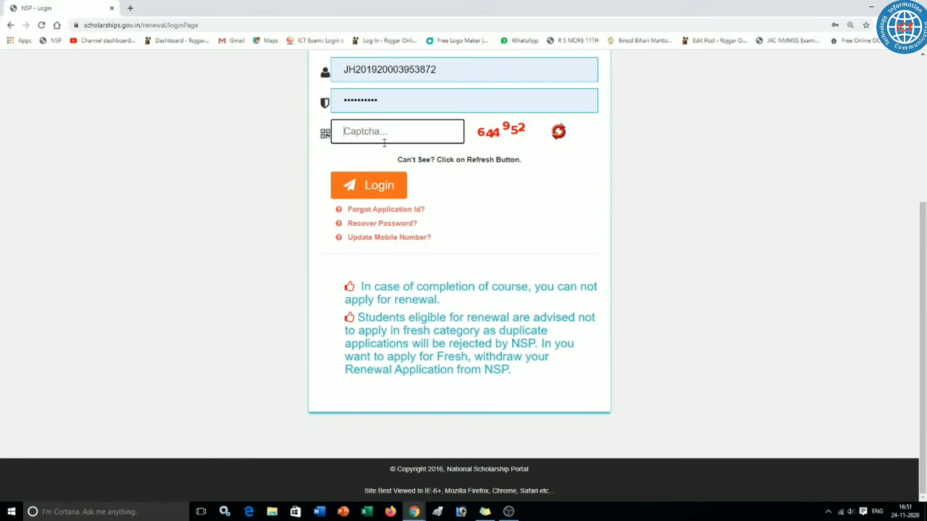
type("644952")
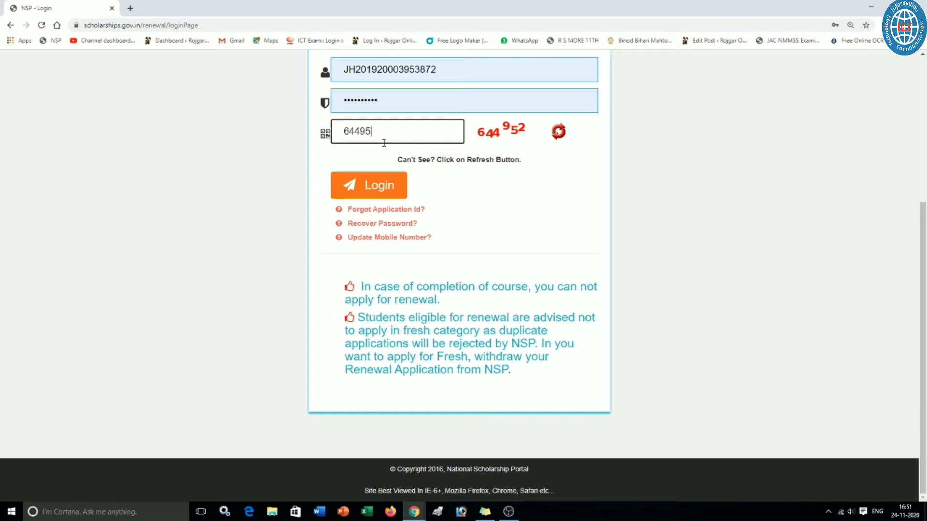
left_click(358, 196)
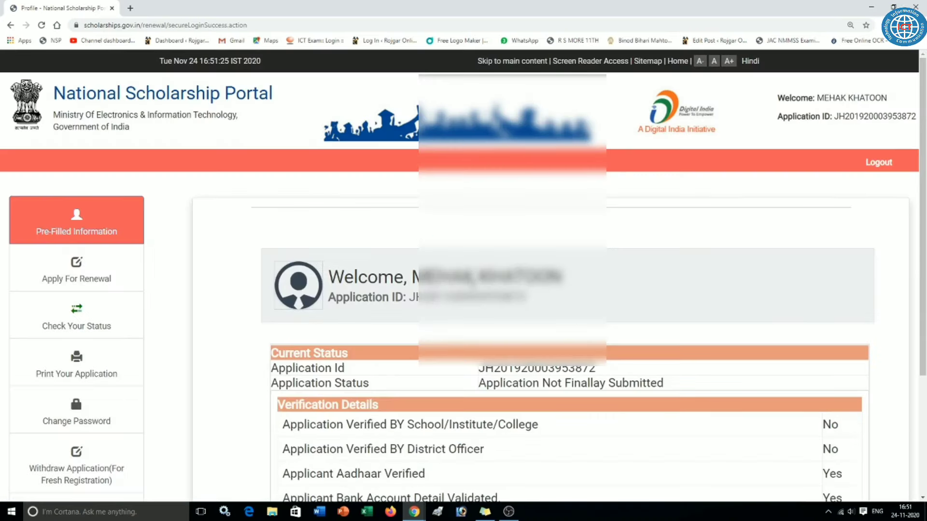
Open Apply For Renewal and highlight the pre-filled payment IFSC code and bank account number.
scroll(209, 269, "down", 3)
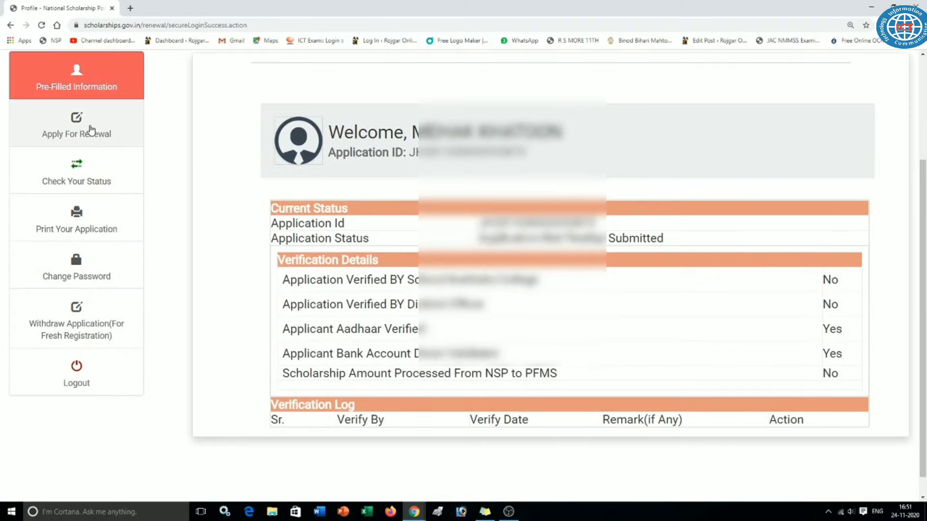
left_click(80, 131)
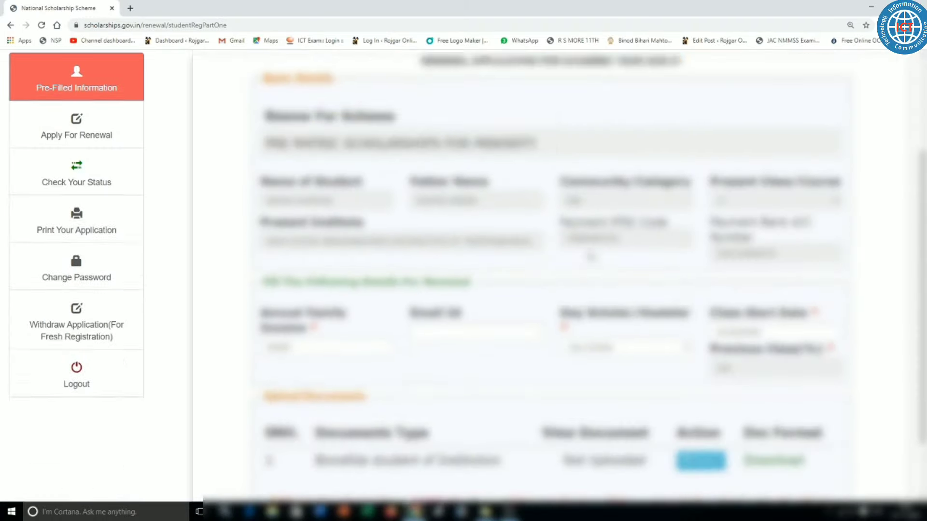
scroll(590, 256, "down", 3)
scroll(589, 255, "up", 5)
scroll(585, 249, "down", 5)
scroll(580, 246, "up", 1)
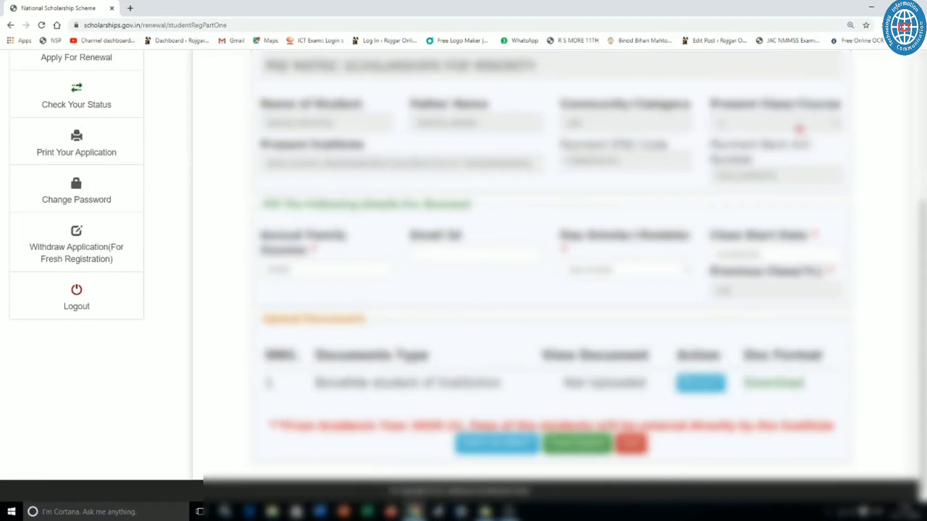
left_click_drag(622, 160, 561, 168)
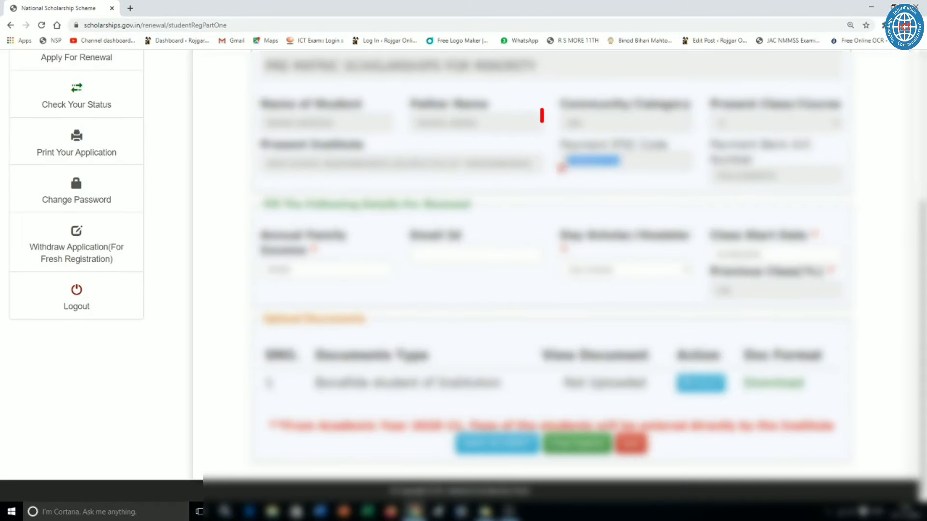
left_click_drag(804, 174, 703, 186)
left_click(684, 186)
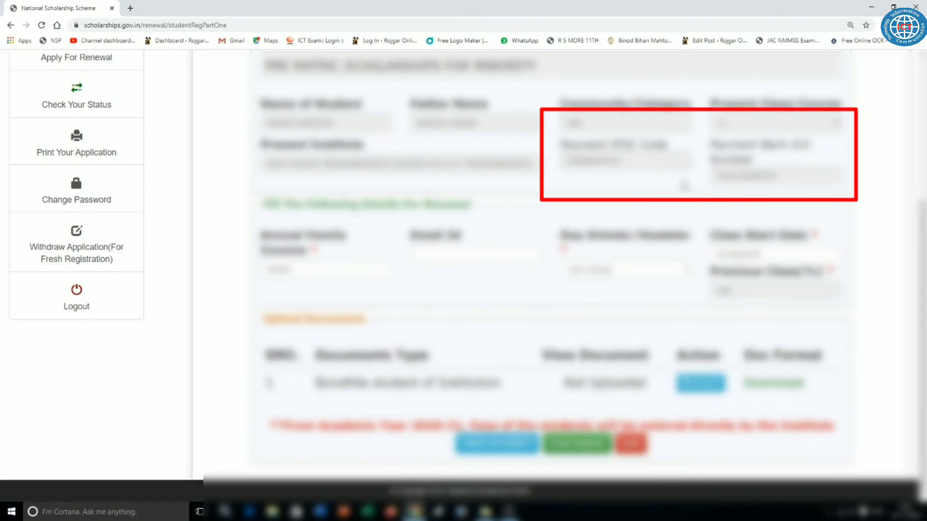
left_click_drag(647, 165, 577, 165)
left_click(771, 176)
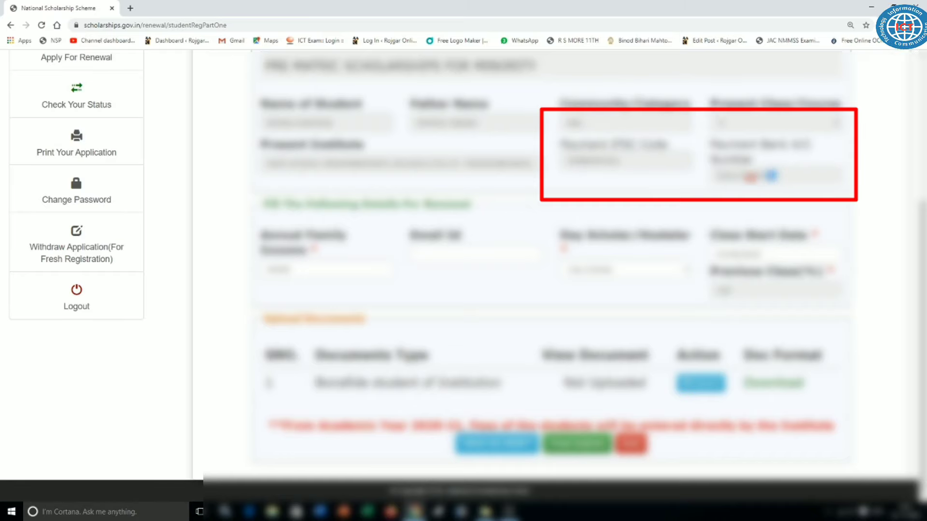
left_click_drag(771, 176, 713, 186)
left_click(756, 191)
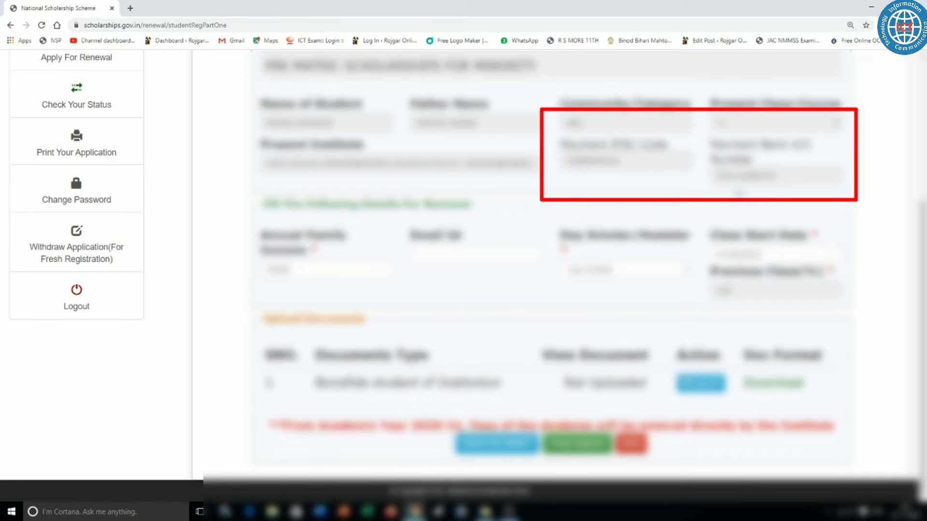
Highlight the Renew For Scheme heading and the Pre Matric Scholarships for Minority scheme name.
scroll(627, 188, "up", 2)
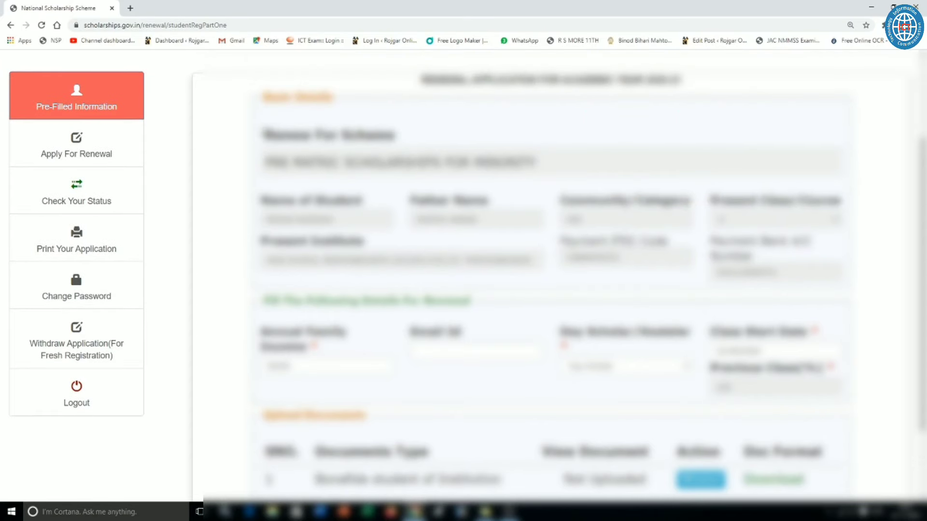
left_click_drag(265, 135, 403, 137)
left_click(330, 153)
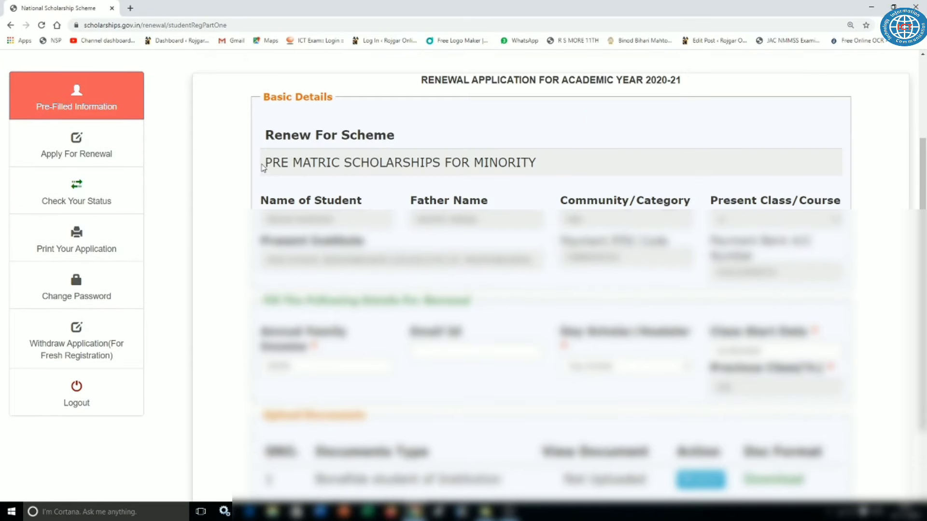
left_click_drag(265, 163, 542, 172)
left_click(416, 156)
left_click_drag(289, 169, 262, 163)
left_click_drag(395, 163, 456, 164)
left_click(519, 164)
left_click(489, 163)
left_click(457, 137)
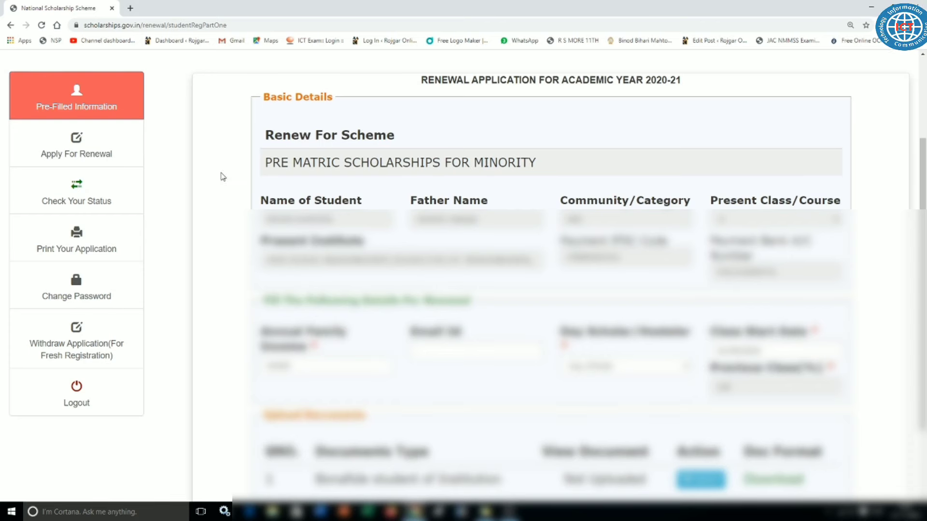
scroll(363, 169, "down", 1)
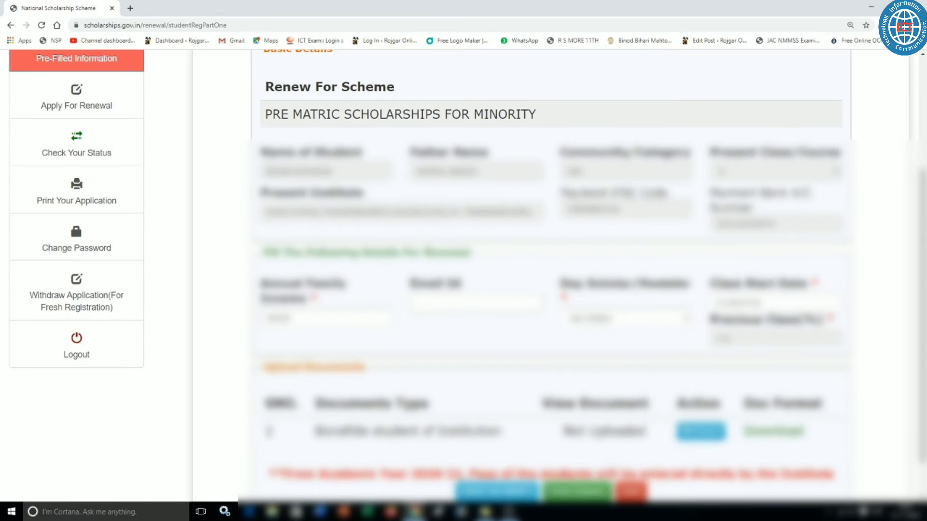
Open and confirm the Withdraw Application page, noting the NMMS renewal notice.
left_click(83, 303)
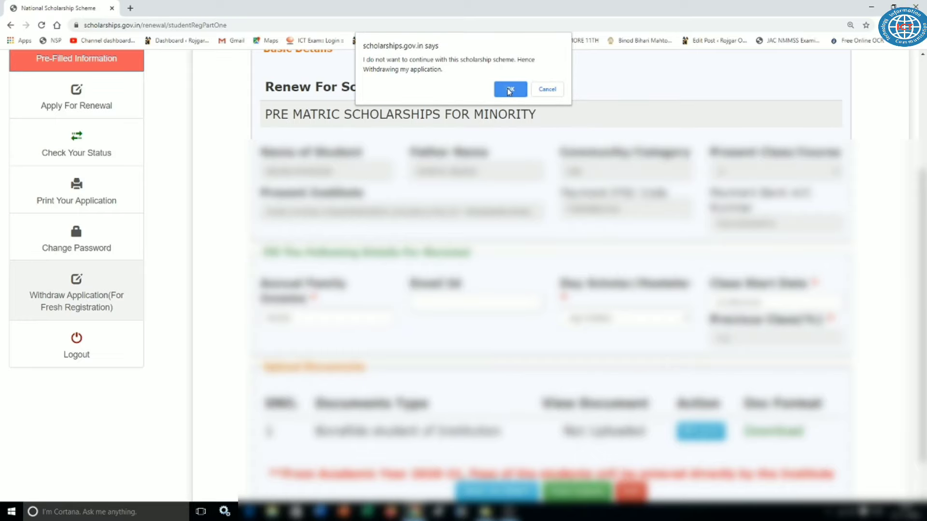
left_click(510, 90)
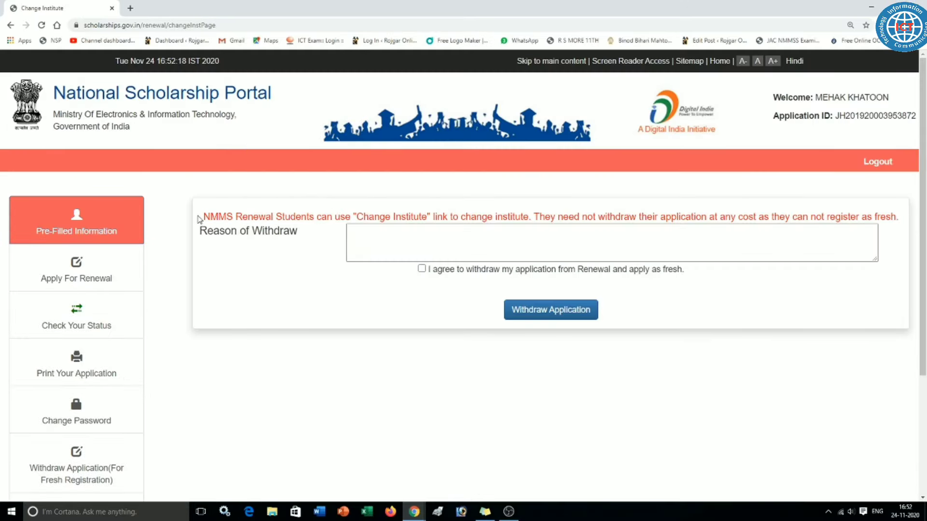
left_click_drag(199, 220, 531, 218)
left_click(342, 247)
Review the notice, highlighting the NMMS mention that points to Change Institute.
scroll(156, 297, "down", 2)
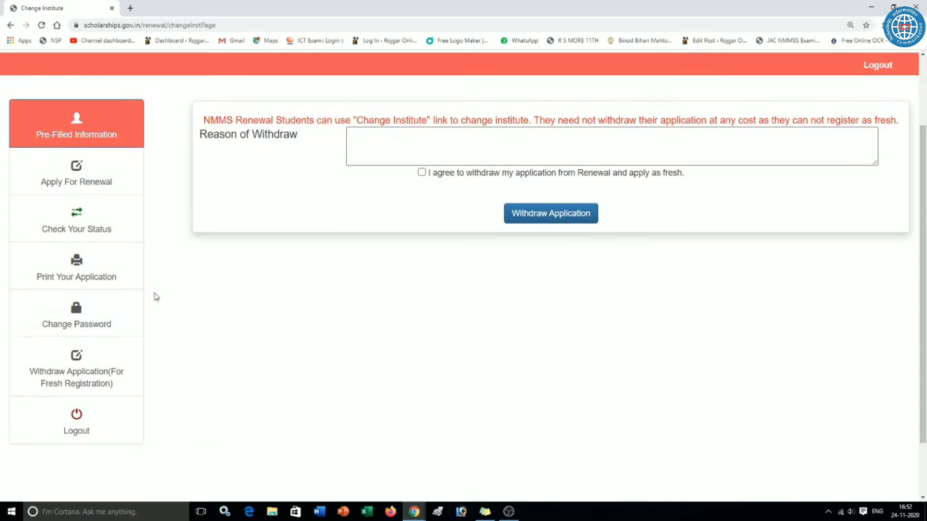
left_click_drag(236, 117, 195, 118)
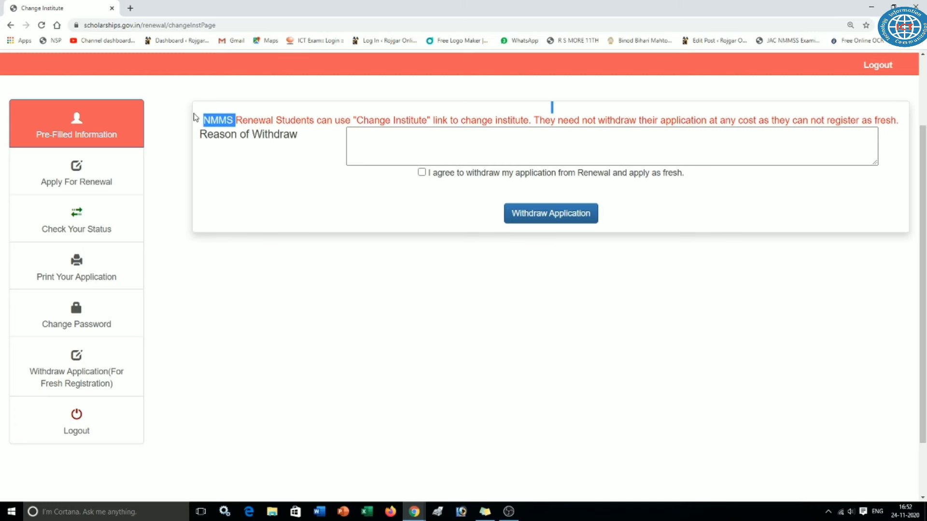
left_click(285, 213)
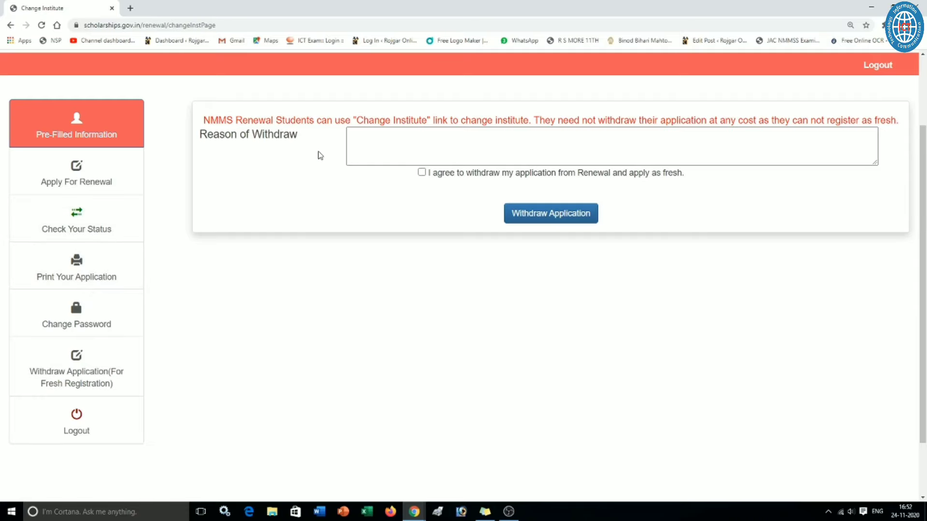
scroll(314, 154, "up", 2)
left_click_drag(235, 215, 198, 217)
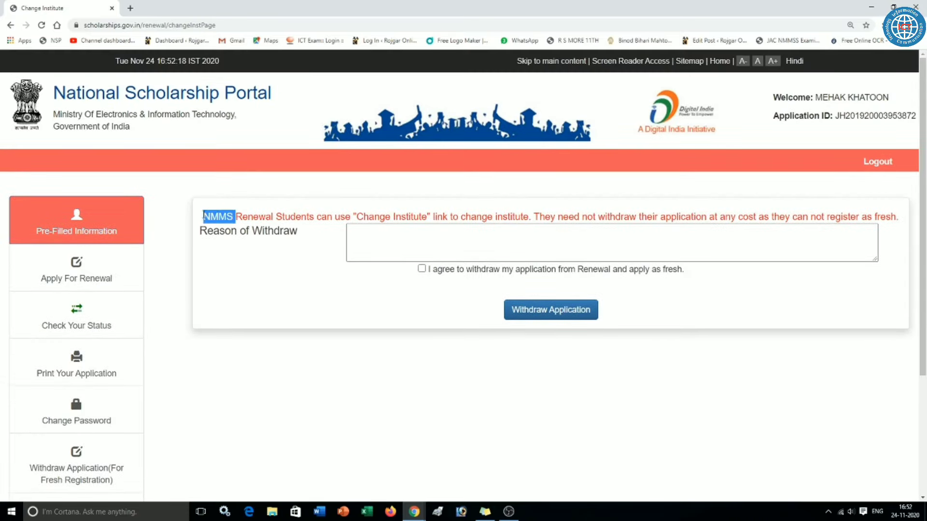
left_click(266, 221)
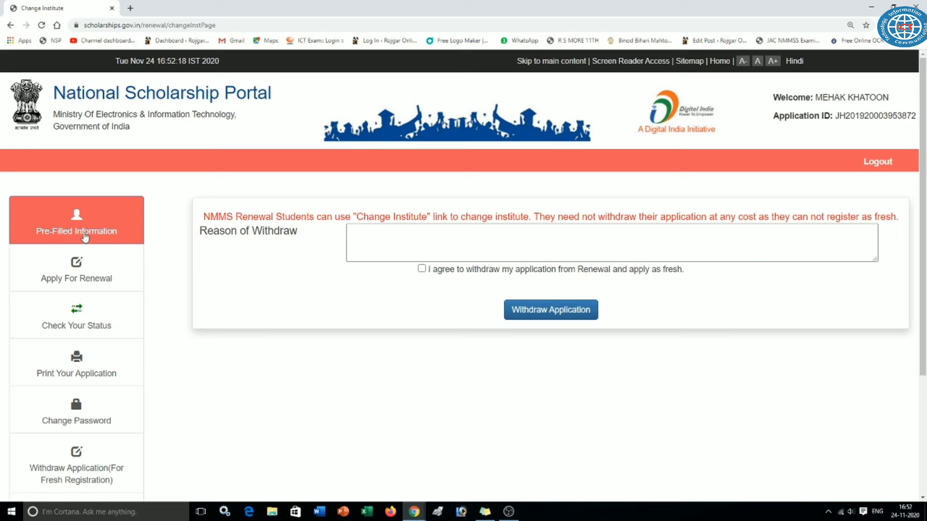
Return to the 2020-21 renewal form and highlight the PRE MATRIC SCHOLARSHIPS FOR MINORITY scheme name.
left_click(77, 279)
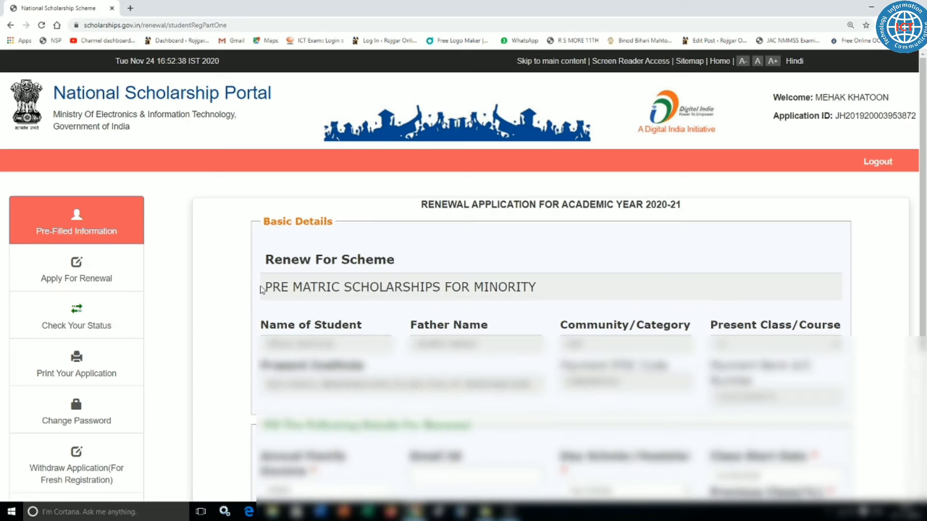
left_click_drag(265, 256, 341, 288)
left_click(407, 286)
triple_click(407, 285)
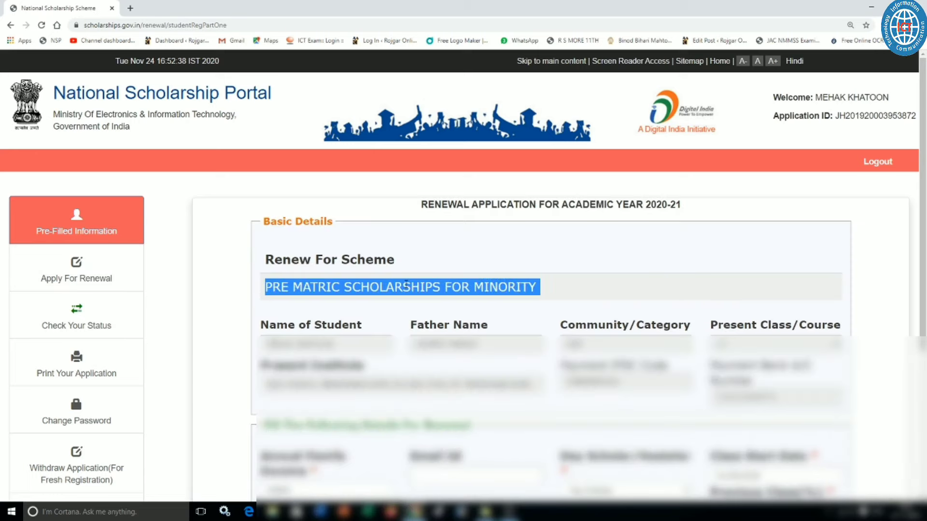
left_click(431, 272)
scroll(431, 271, "down", 1)
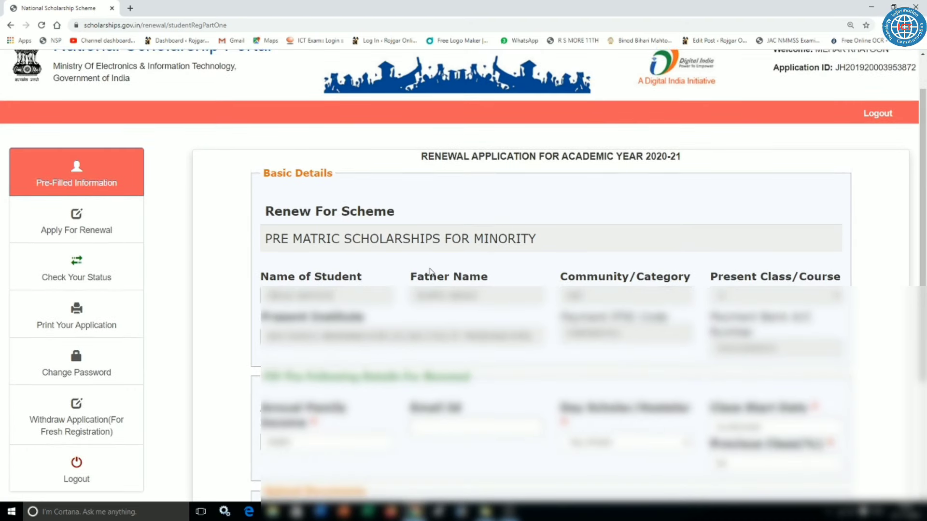
left_click(130, 8)
Load the portal home page and expand Department of Higher Education to view its scheme.
left_click(48, 41)
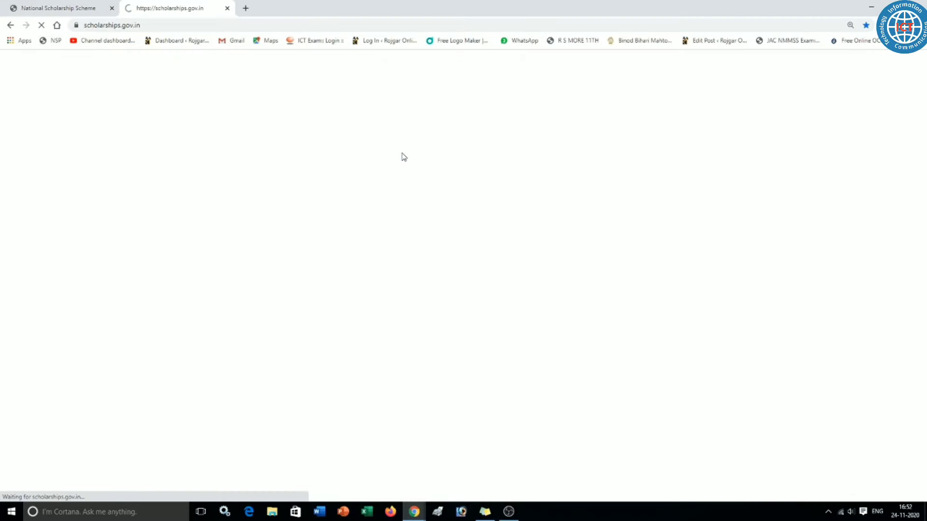
scroll(434, 237, "down", 7)
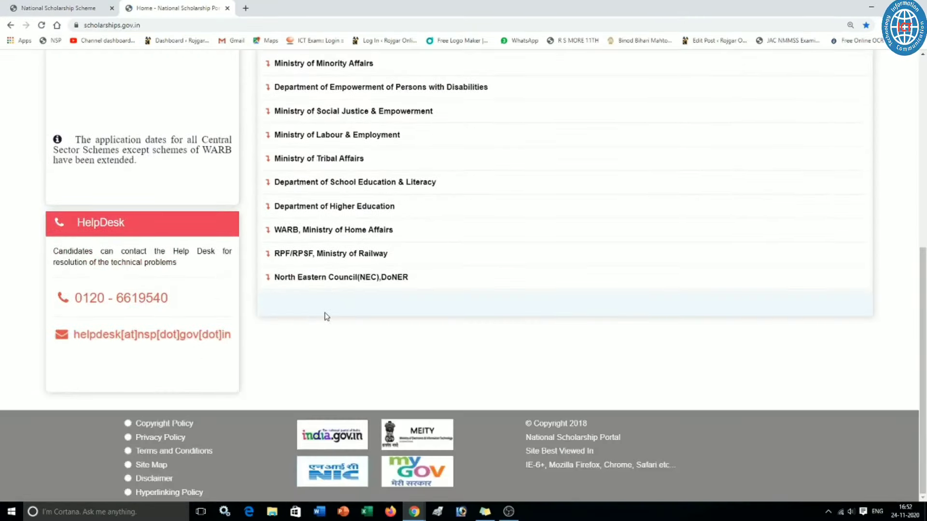
scroll(421, 303, "up", 3)
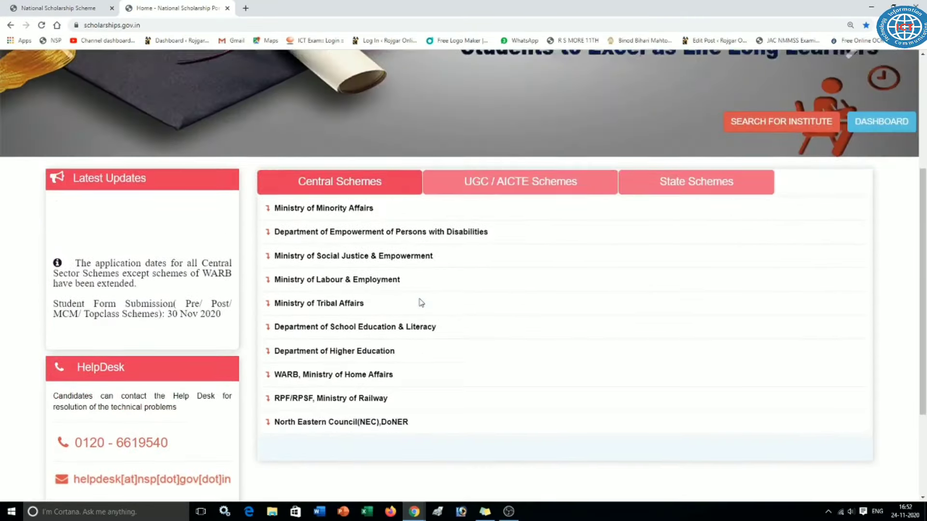
left_click(371, 348)
scroll(372, 343, "down", 2)
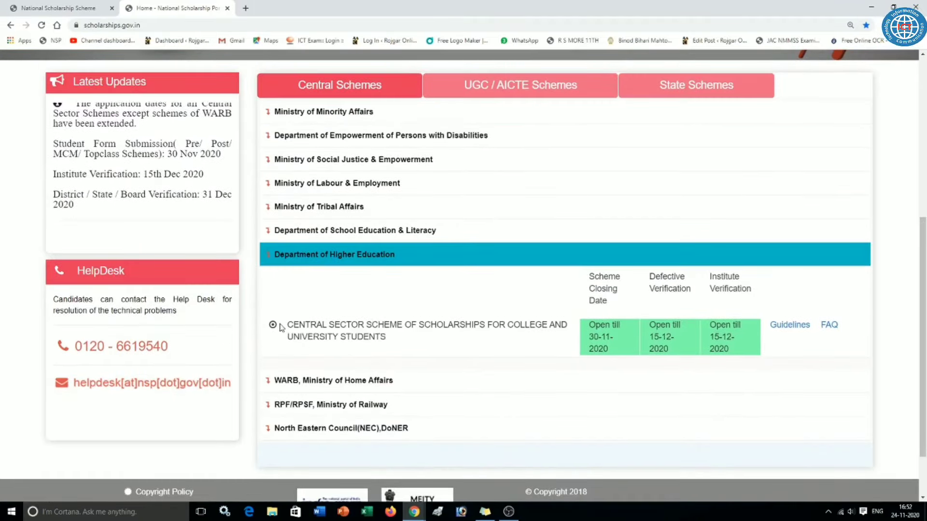
left_click_drag(285, 325, 399, 315)
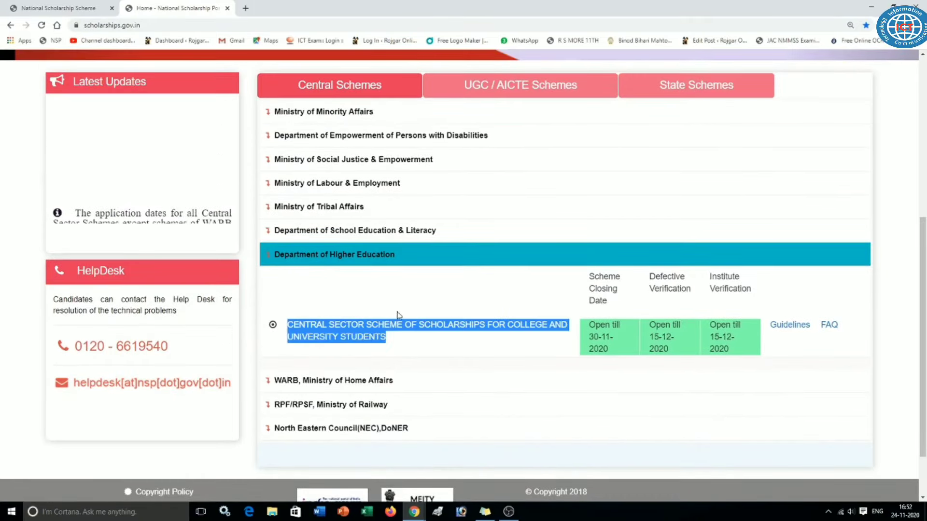
Browse School Education & Literacy, highlighting the National Means Cum Merit Scholarship.
left_click(368, 232)
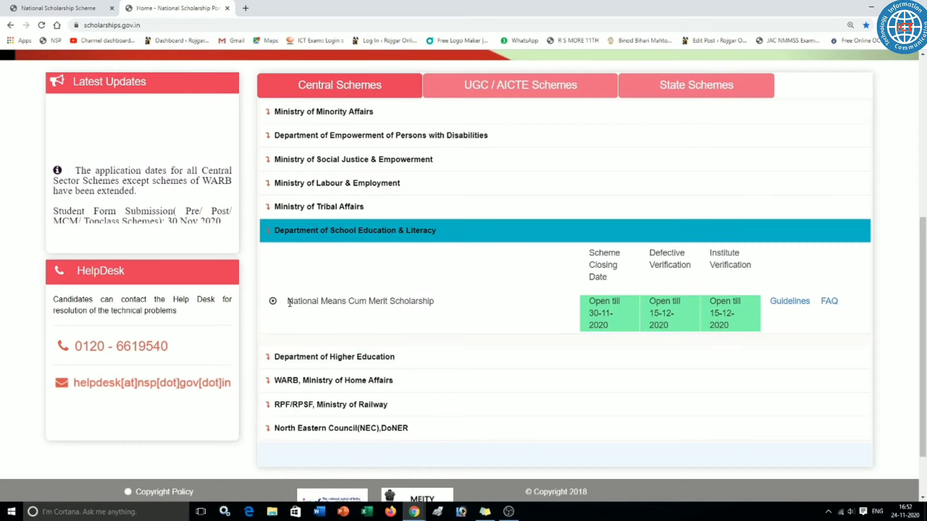
left_click_drag(290, 303, 445, 305)
left_click(444, 305)
left_click(356, 234)
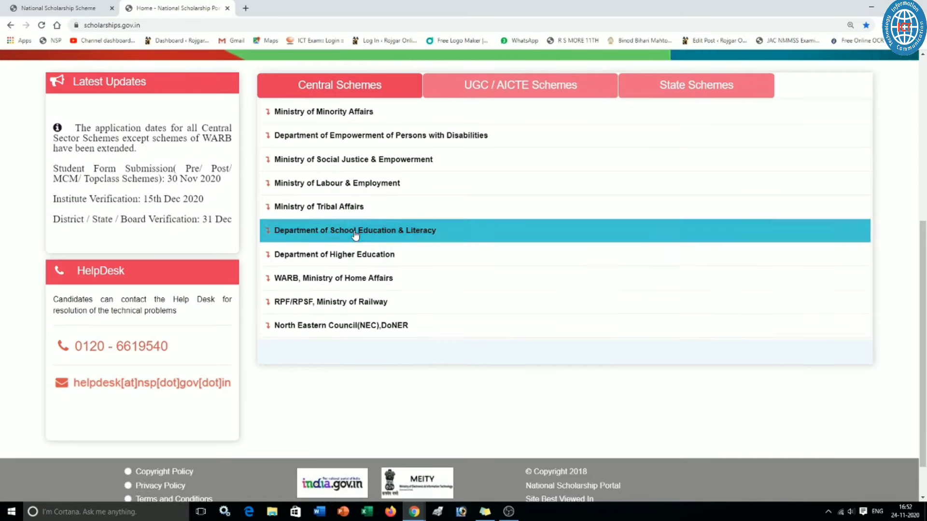
left_click(357, 233)
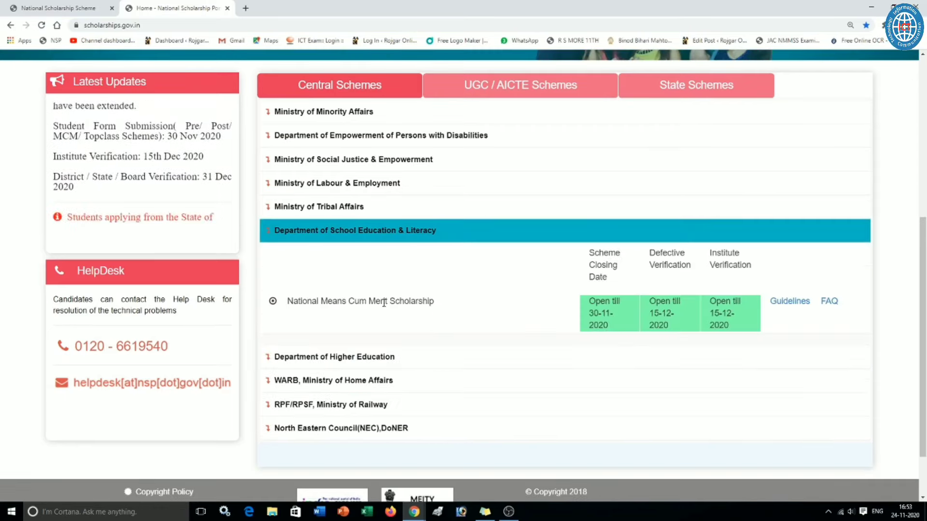
left_click_drag(436, 303, 285, 302)
left_click(354, 237)
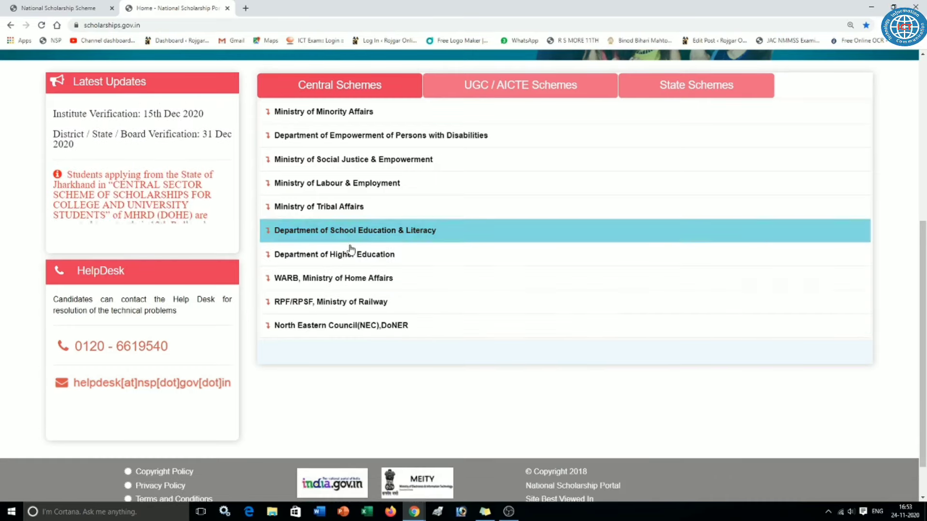
Re-expand Higher Education and select the Central Sector Scheme of Scholarships title.
left_click(334, 255)
left_click_drag(288, 325, 423, 342)
left_click(414, 324)
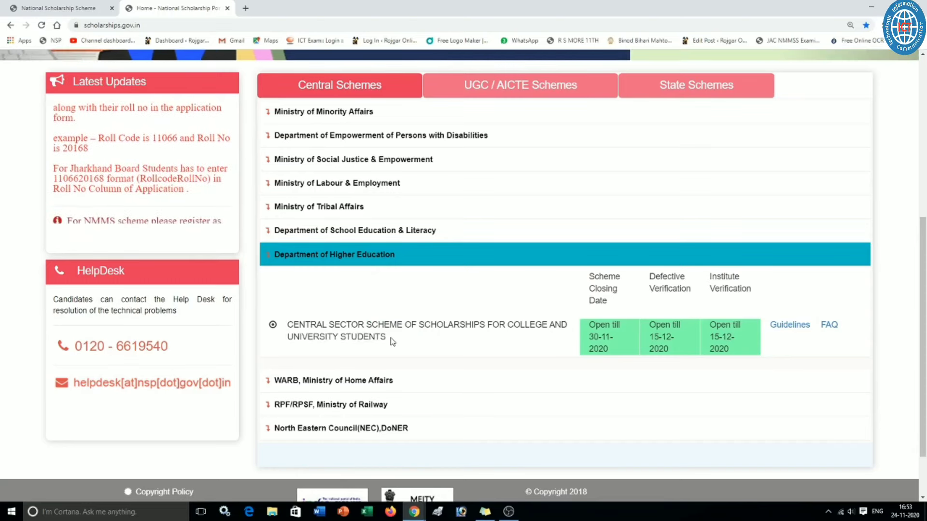
left_click_drag(390, 340, 290, 326)
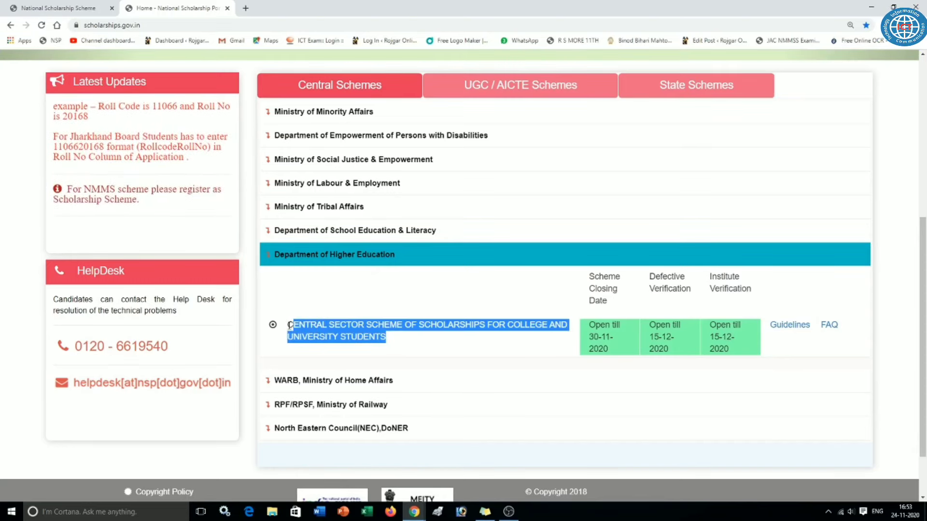
left_click(352, 347)
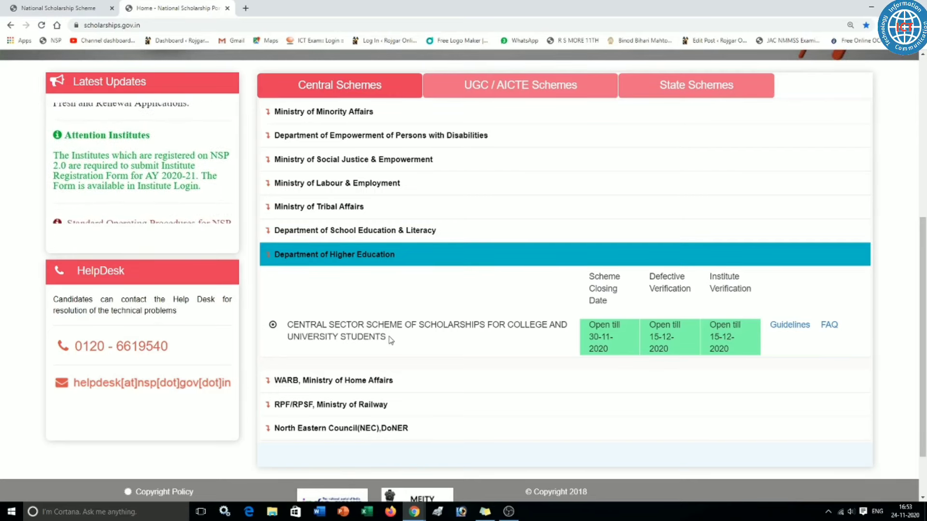
left_click_drag(389, 338, 285, 329)
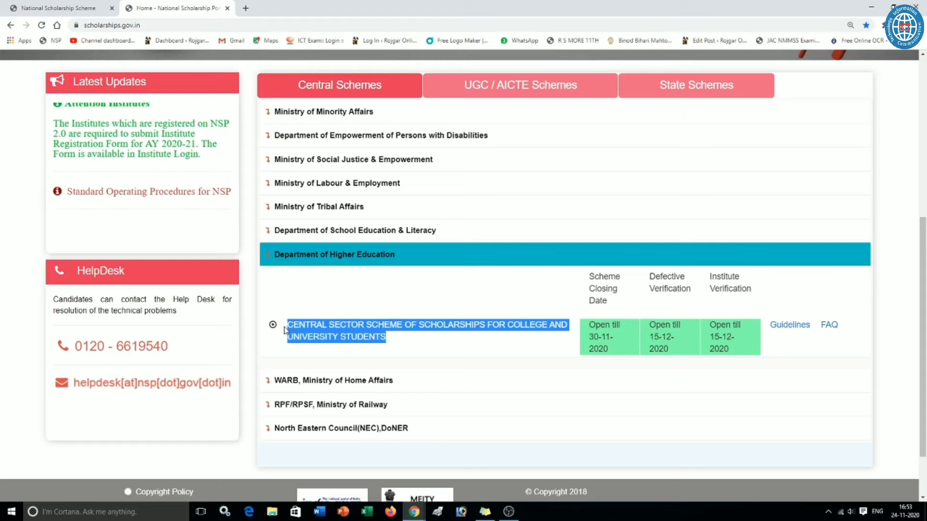
triple_click(339, 327)
left_click(340, 327)
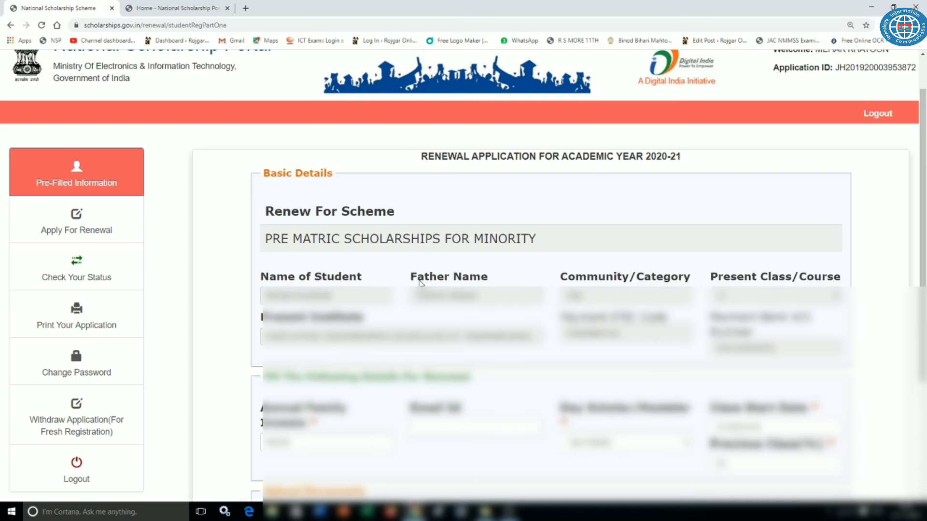
scroll(421, 282, "down", 3)
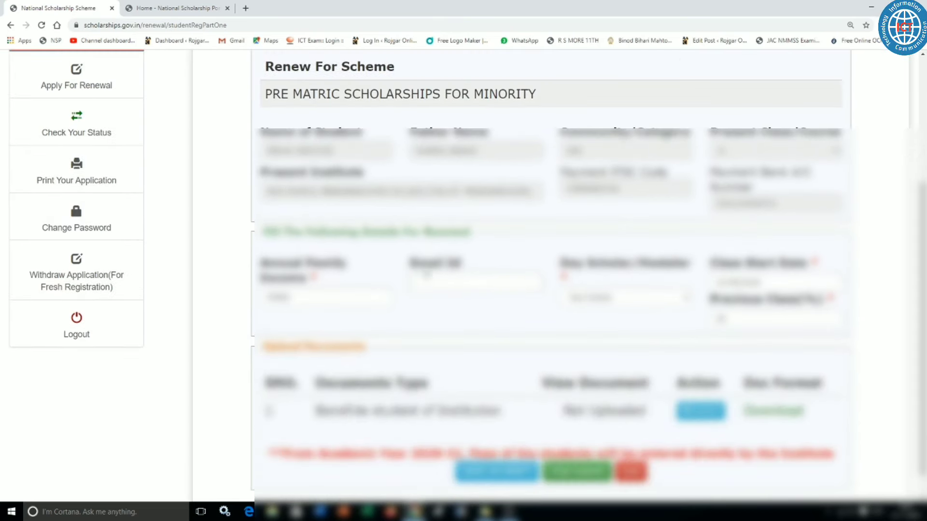
scroll(435, 255, "up", 1)
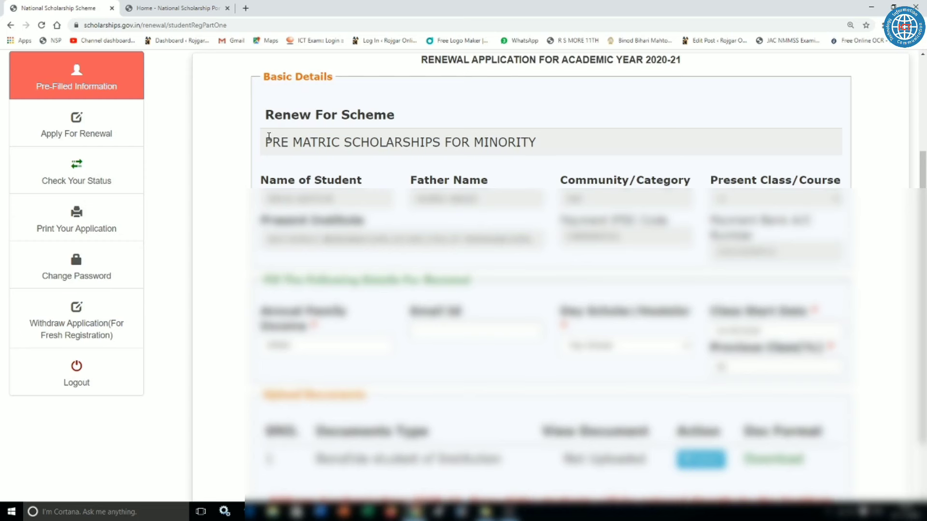
left_click_drag(266, 143, 462, 140)
left_click(483, 134)
left_click_drag(267, 141, 346, 141)
left_click(411, 141)
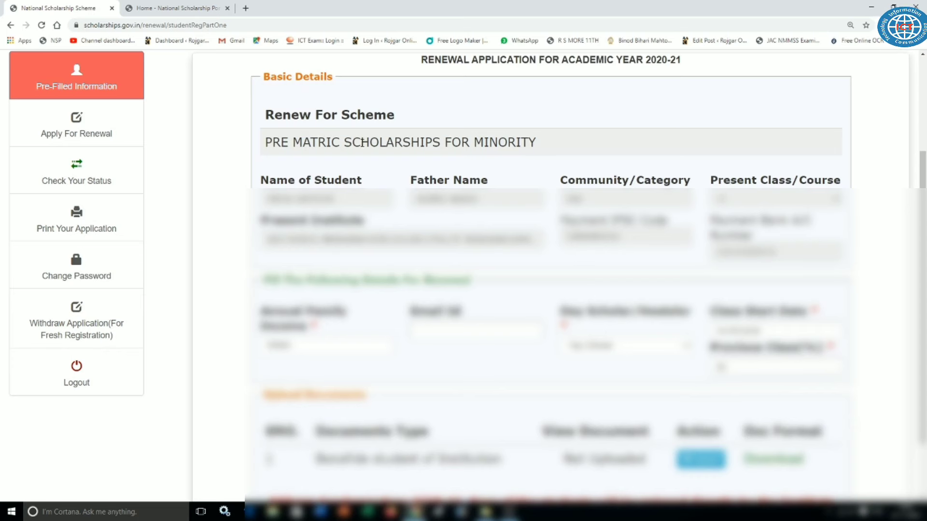
mouse_move(263, 146)
left_mouse_down()
mouse_move(356, 143)
mouse_move(265, 147)
left_mouse_up()
left_click(390, 145)
left_click(403, 140)
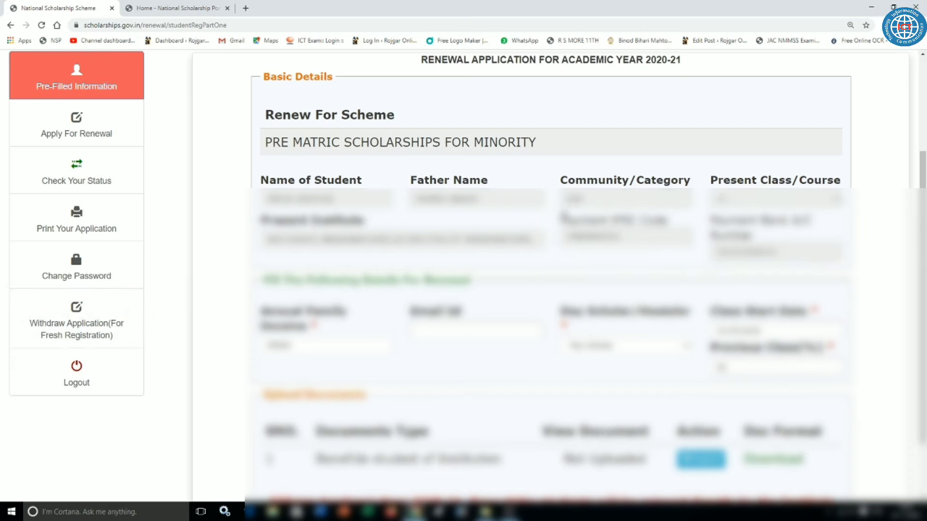
left_click_drag(624, 236, 601, 237)
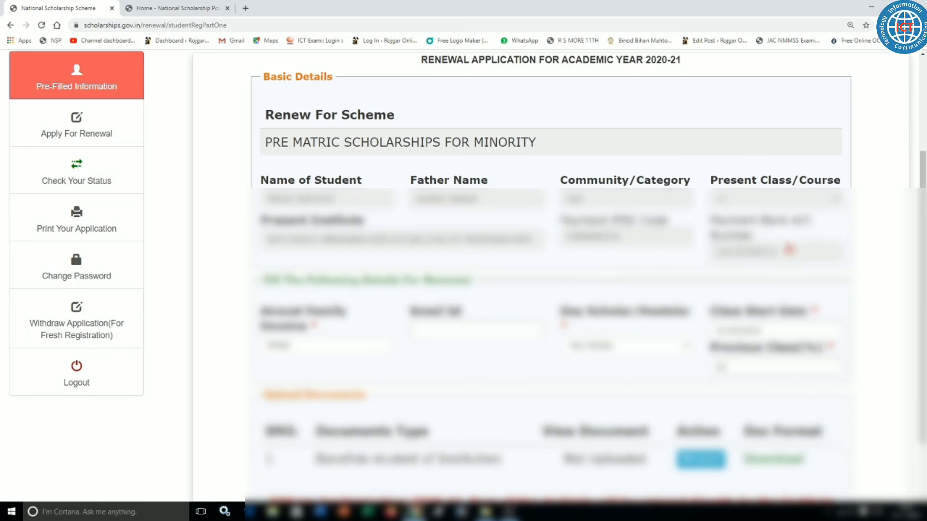
left_click_drag(787, 250, 742, 251)
left_click(699, 260)
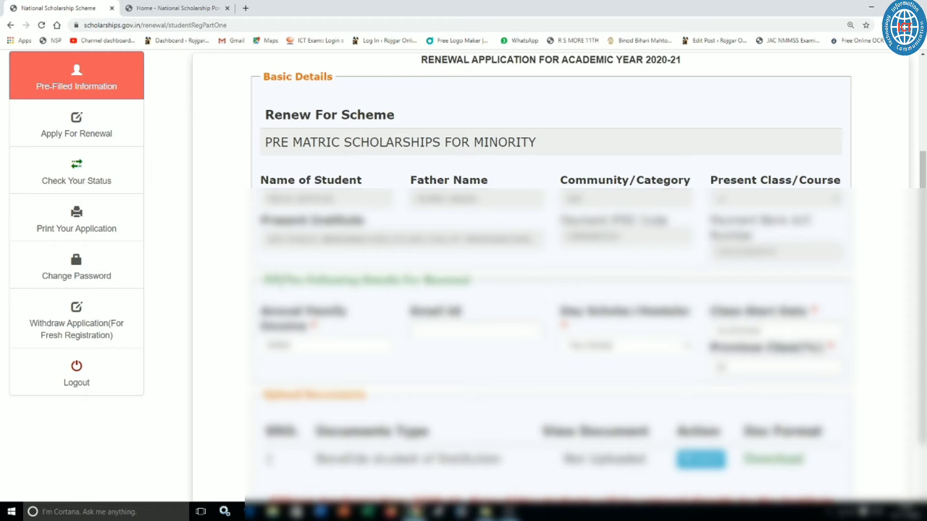
Withdraw the renewal application with reason 'I WANT JSAJDJG GSHJG' and accept the agreement.
left_click(66, 331)
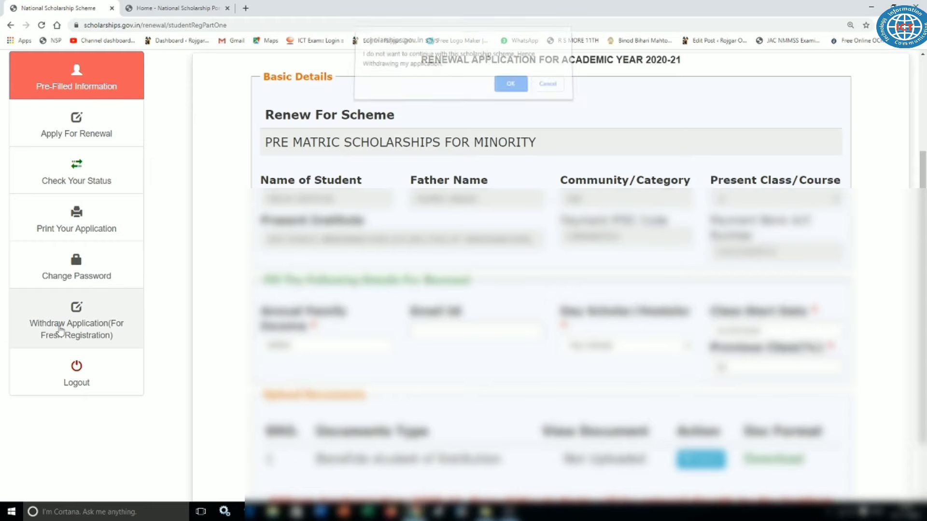
left_click(507, 92)
left_click(410, 246)
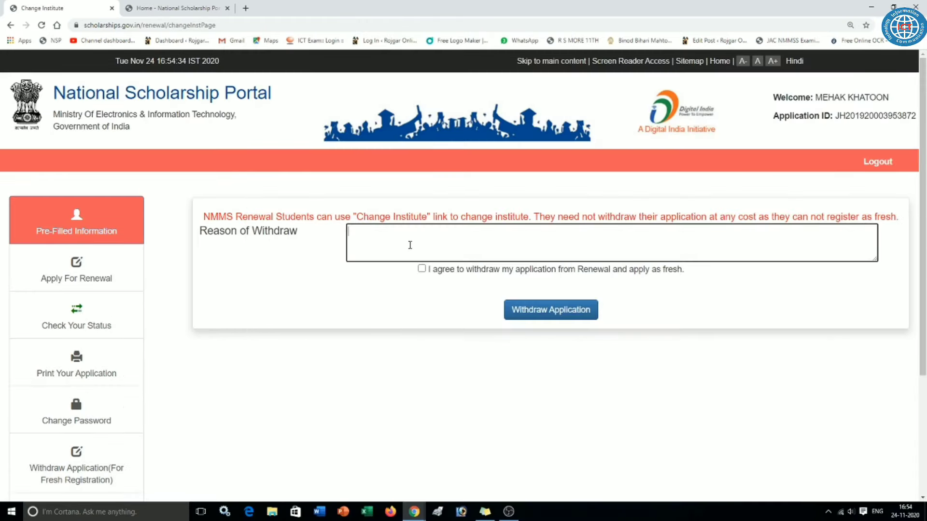
type("I WANT JSAJDJG GSHJG")
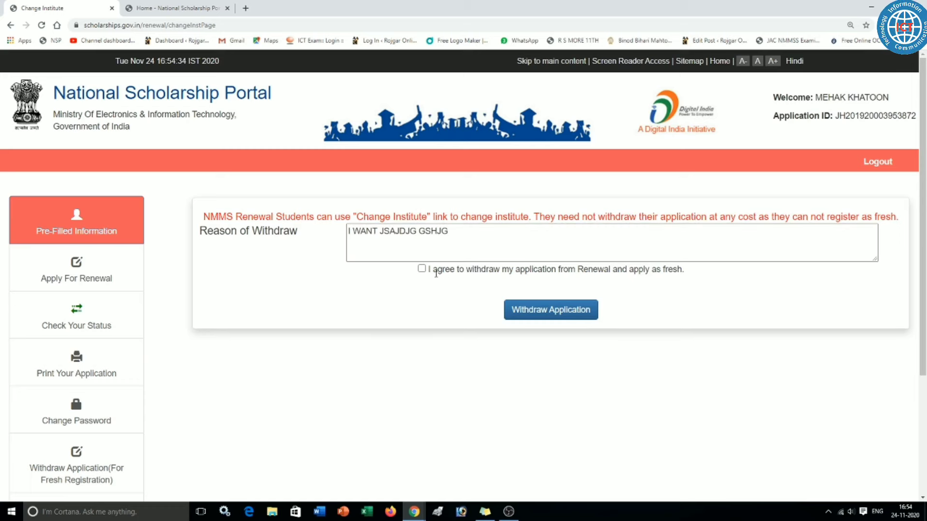
left_click(422, 269)
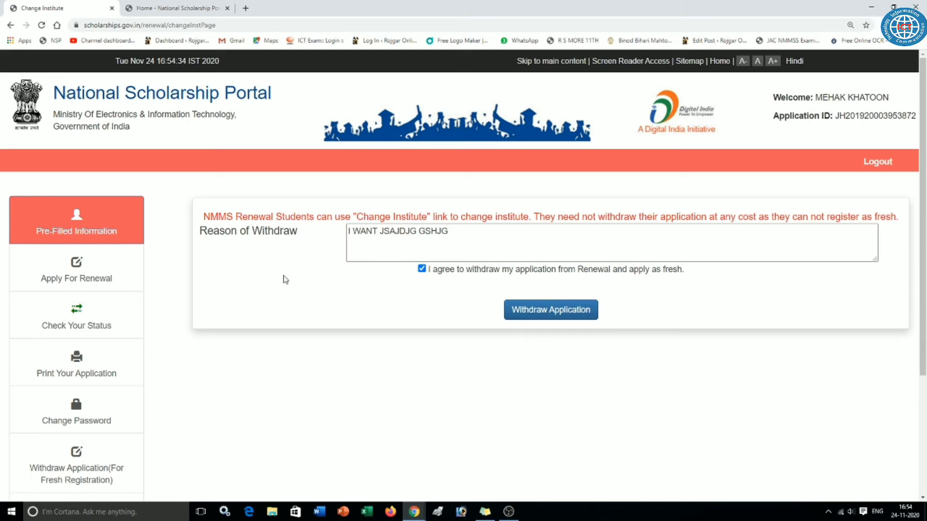
left_click(53, 41)
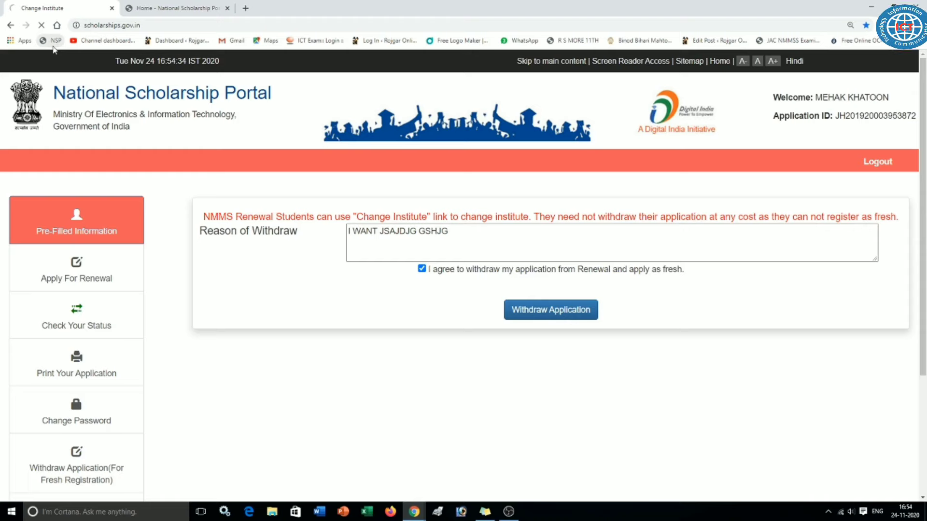